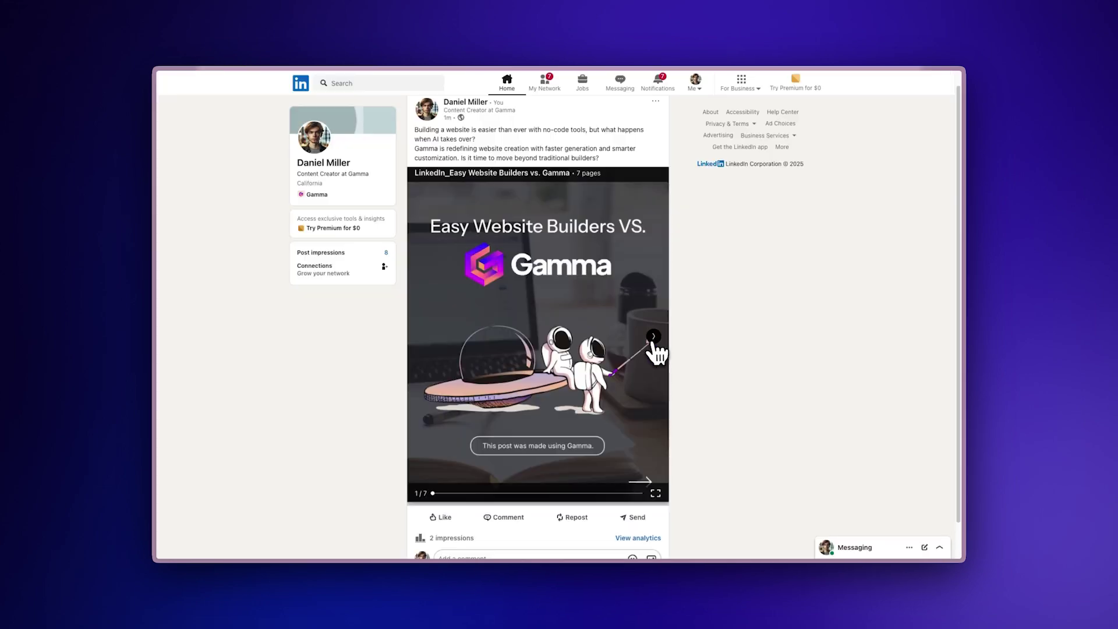
# Place a Typeform block under 'Reserve Your Spot Here' and paste the form link to embed it
pyautogui.click(653, 339)
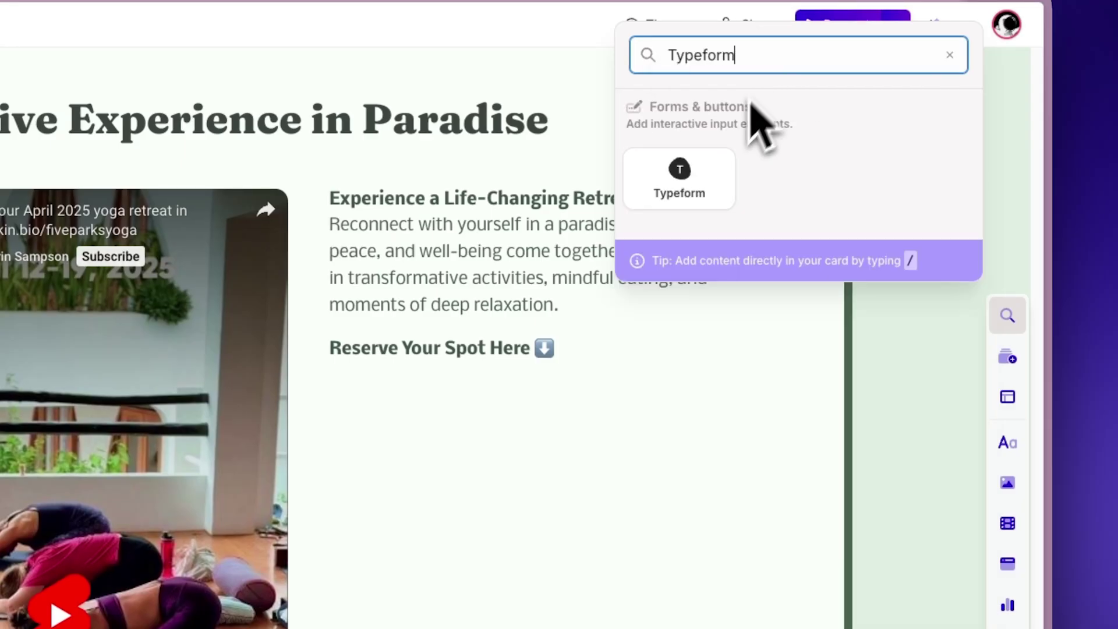
pyautogui.moveTo(679, 179); pyautogui.dragTo(738, 256)
pyautogui.hotkey('ctrl', 'v')
pyautogui.press('Escape')
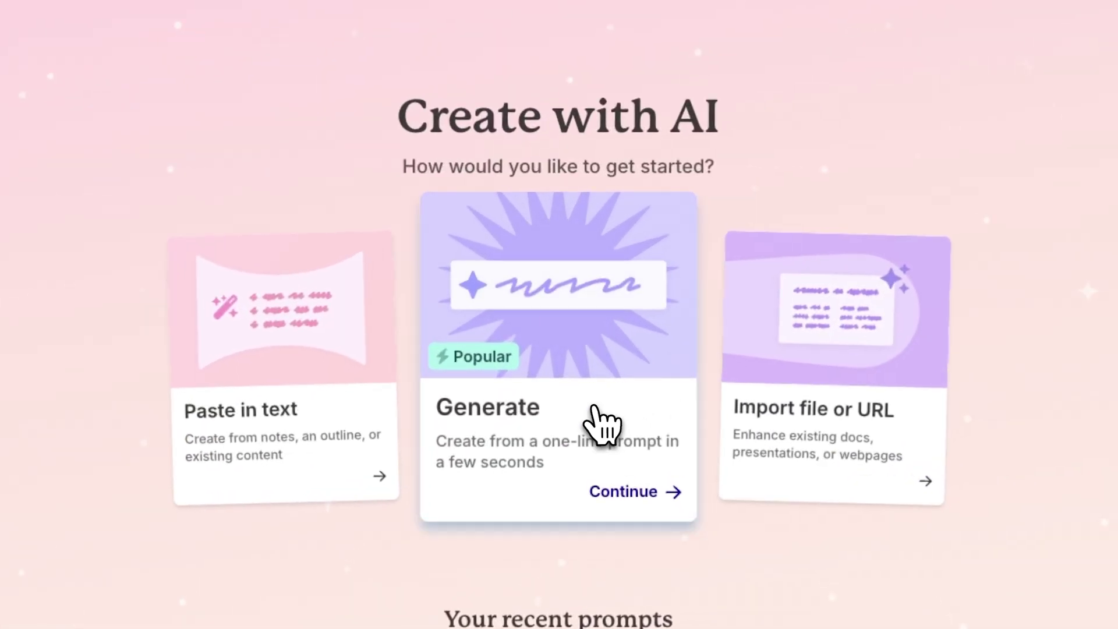
# Start an AI-generated Social post, enter its prompt and review the page style choices
pyautogui.click(599, 425)
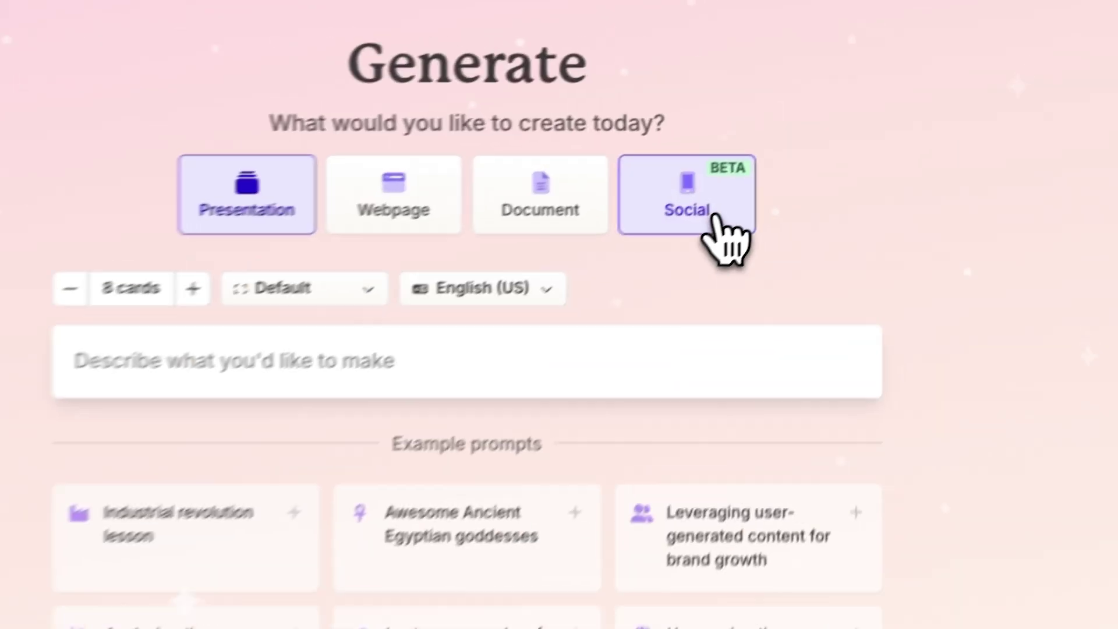
pyautogui.click(760, 175)
pyautogui.click(422, 233)
pyautogui.write('the impact of Artificial Intelligence on marketing strategies in 2025')
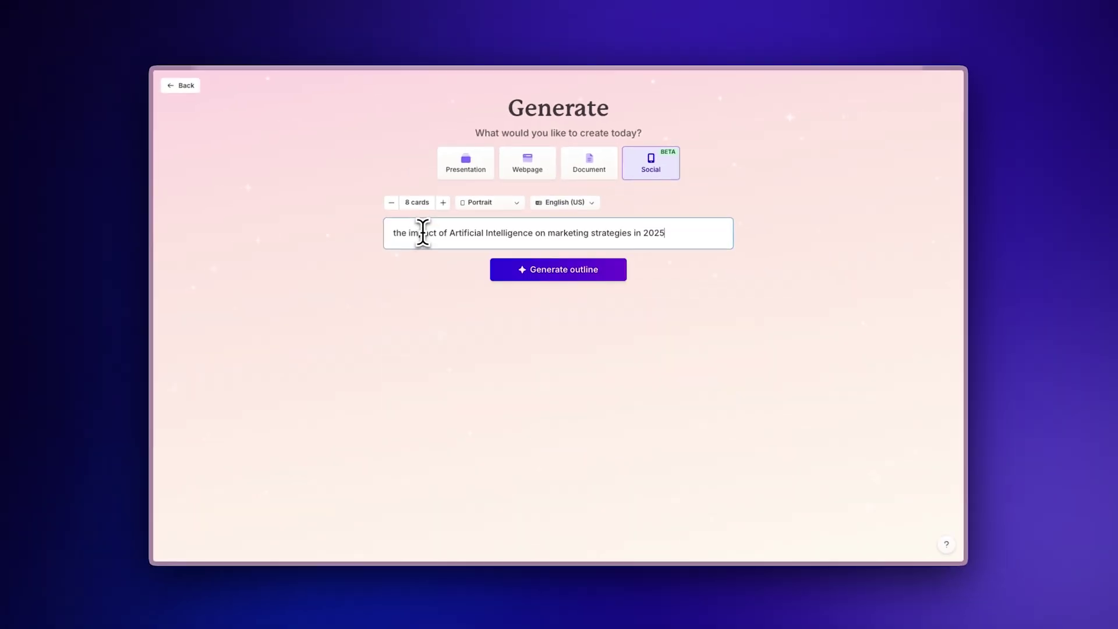
pyautogui.click(517, 204)
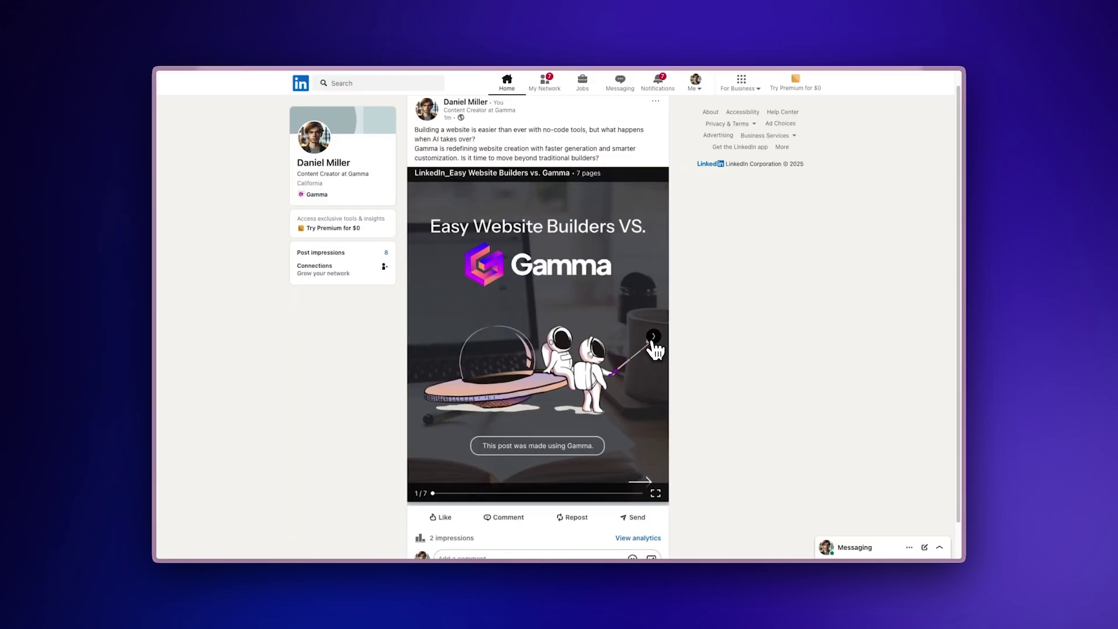
# Browse the generated carousel slides and open Page setup for the AI & Marketing deck
pyautogui.click(653, 339)
pyautogui.click(781, 304)
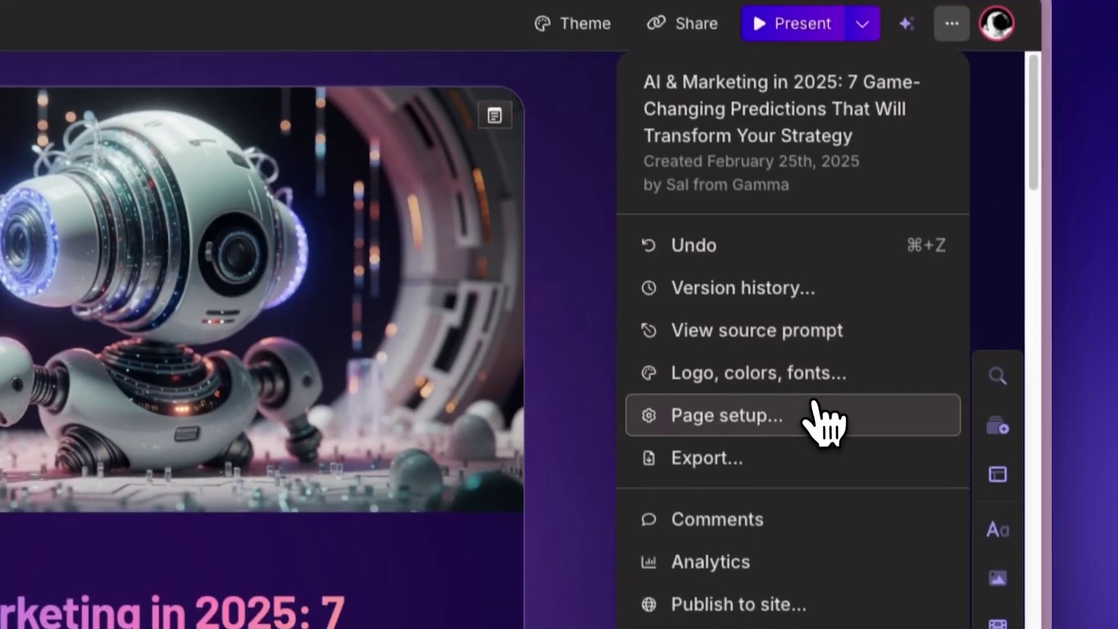
pyautogui.click(821, 420)
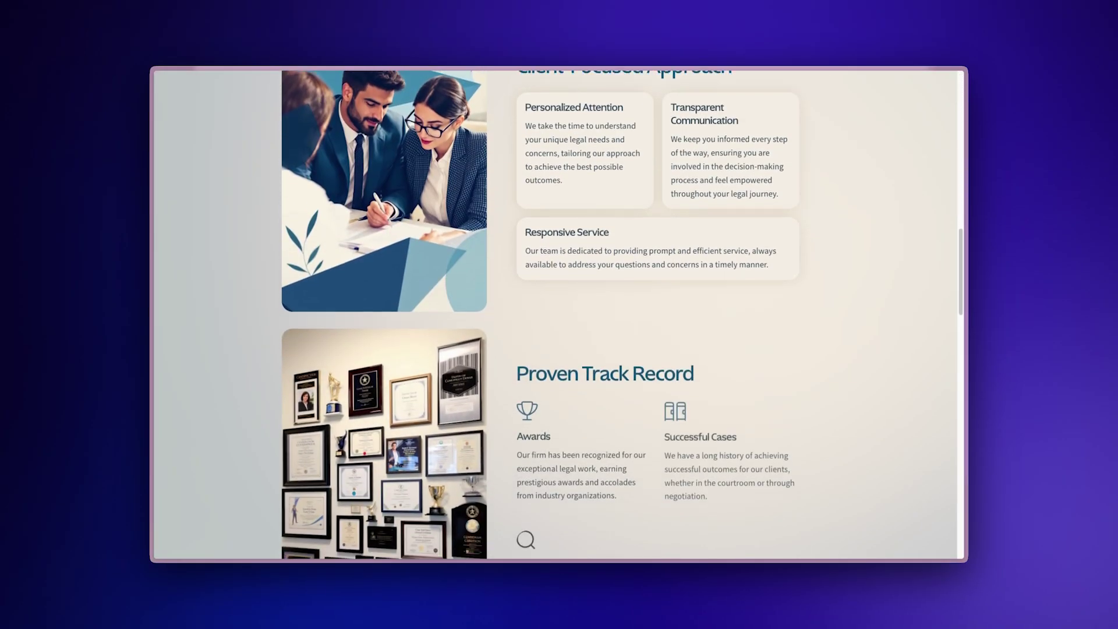
pyautogui.scroll(-3, 559, 315)
pyautogui.scroll(-1, 559, 315)
pyautogui.scroll(-2, 559, 315)
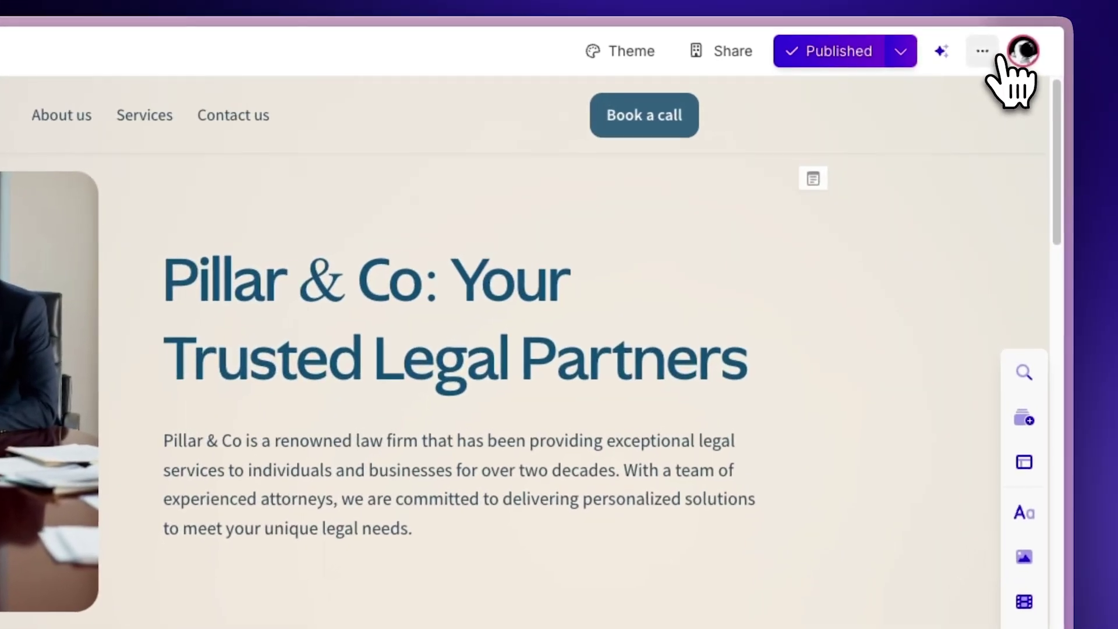
pyautogui.click(928, 82)
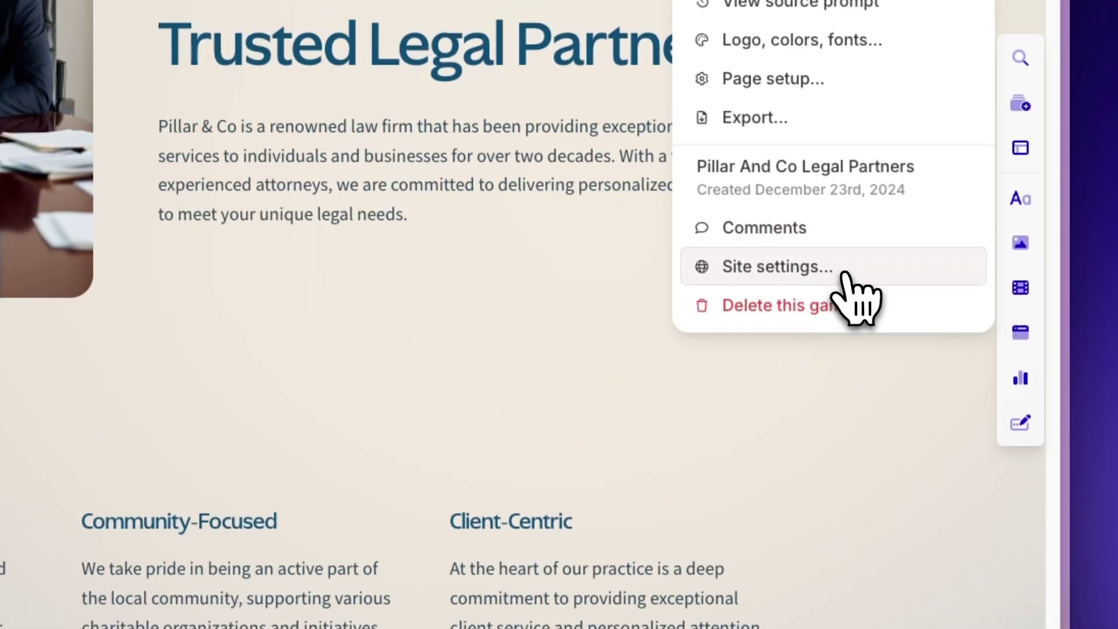
pyautogui.click(843, 278)
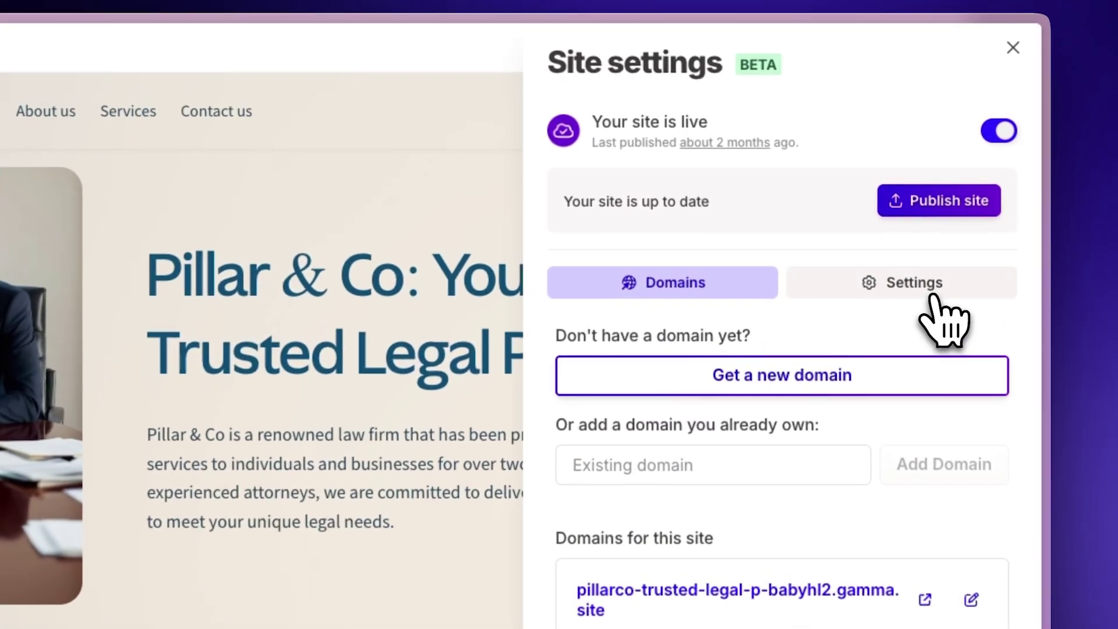
pyautogui.click(934, 299)
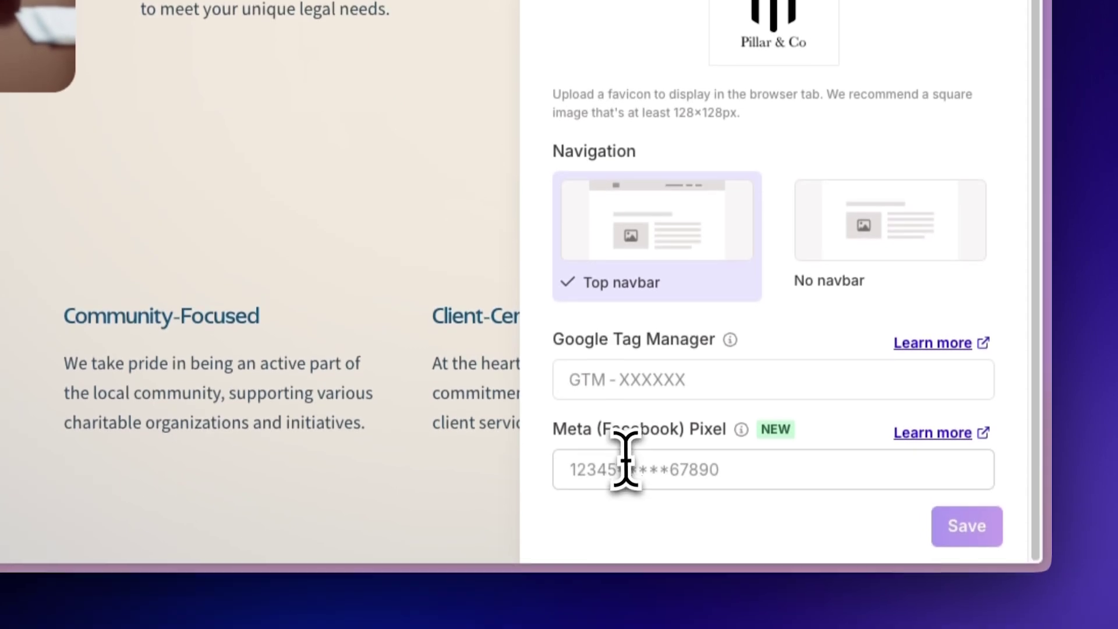
pyautogui.click(624, 463)
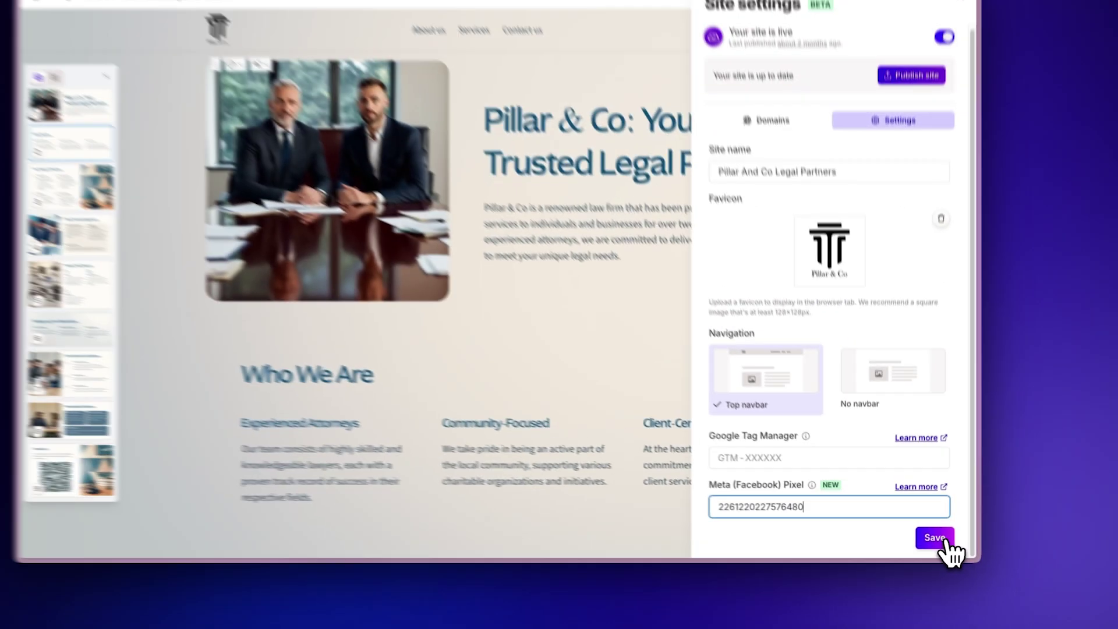
pyautogui.click(966, 517)
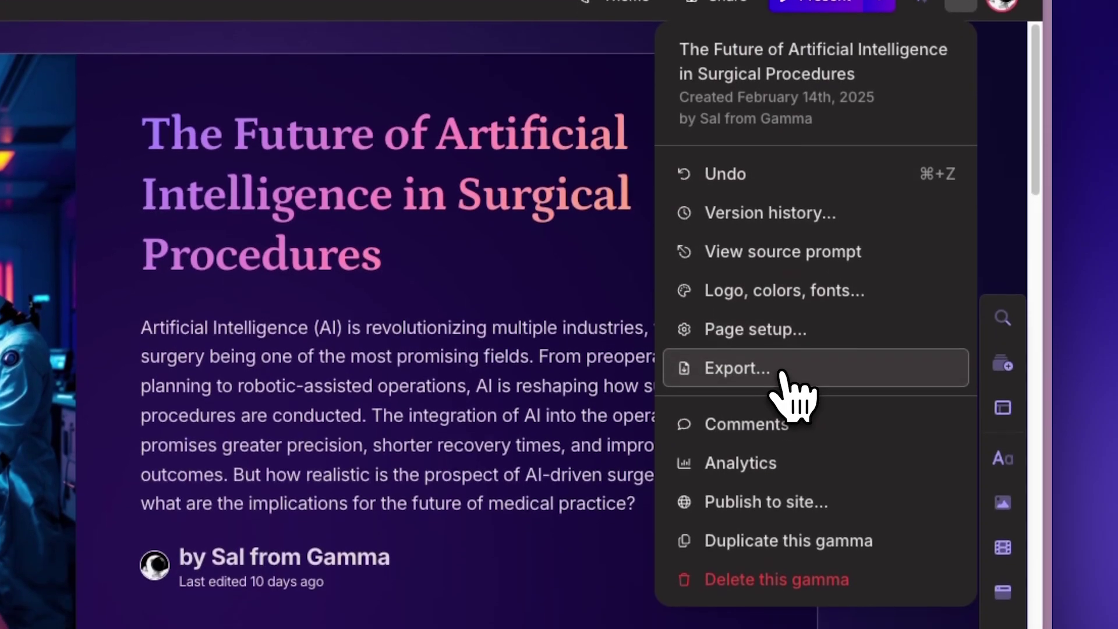
# Export the surgical AI deck to PDF with a custom card range of 1–6
pyautogui.click(759, 472)
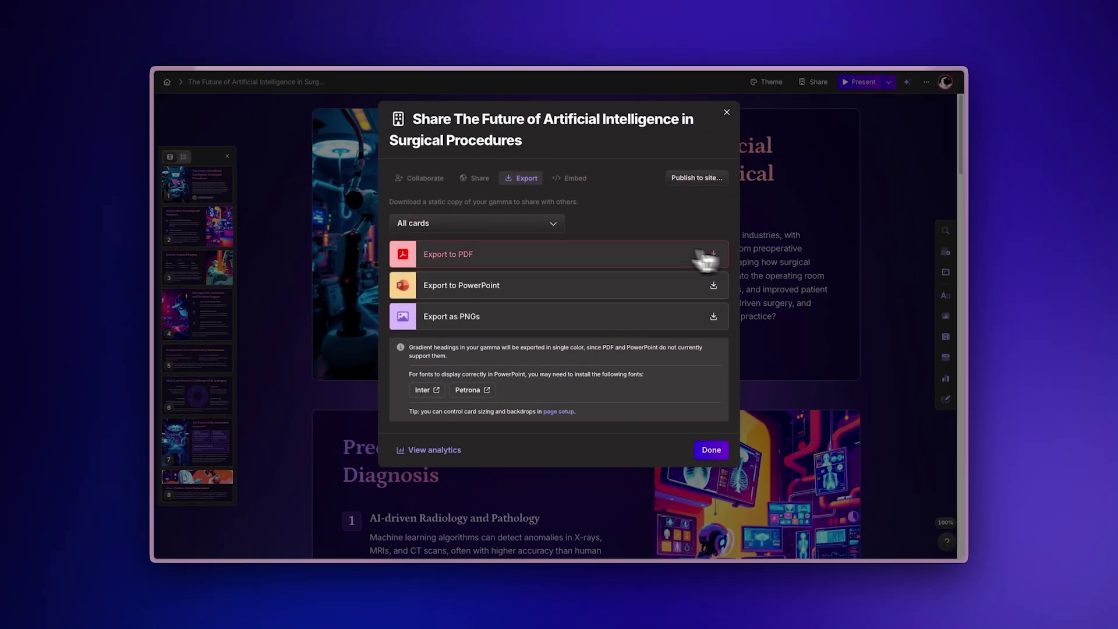
pyautogui.click(550, 225)
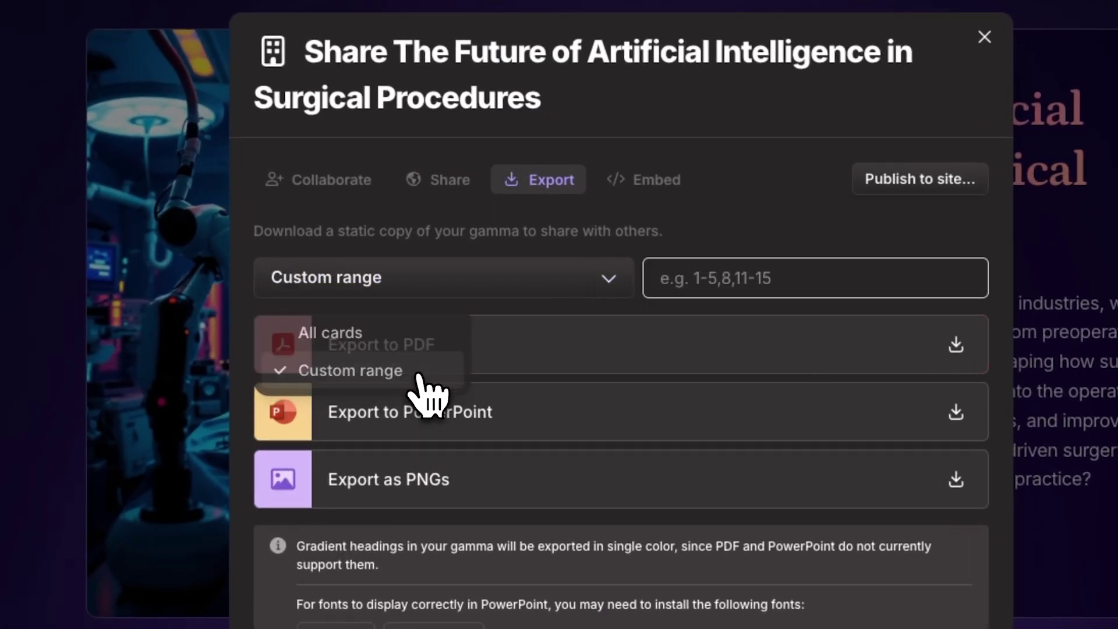
pyautogui.click(812, 278)
pyautogui.write('1-6')
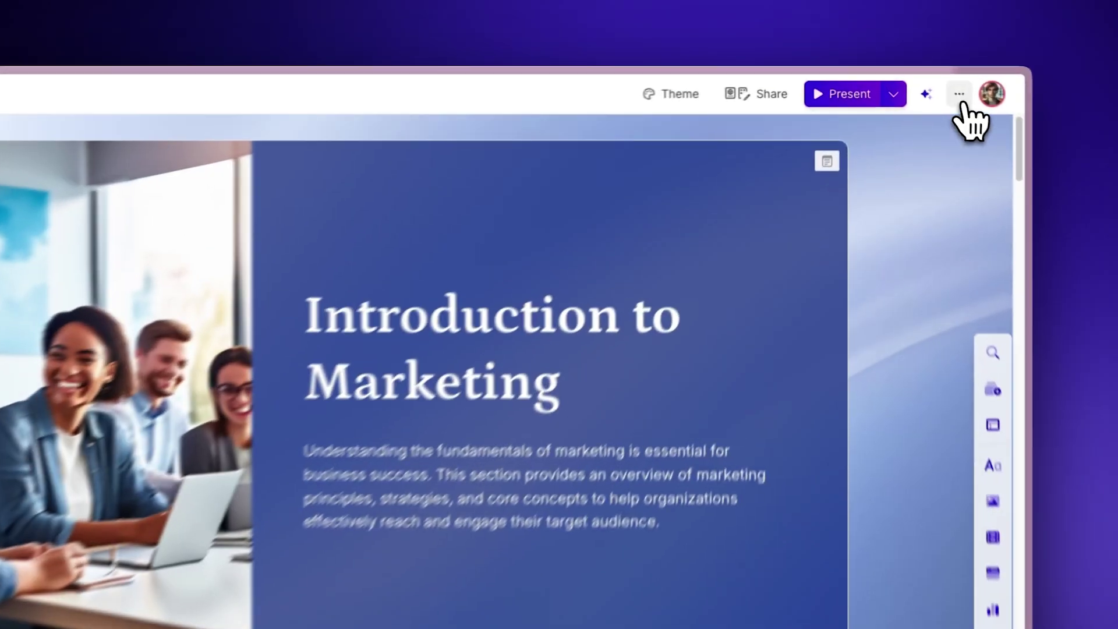
# Export the Cultural Diversity deck to Google Slides
pyautogui.click(961, 96)
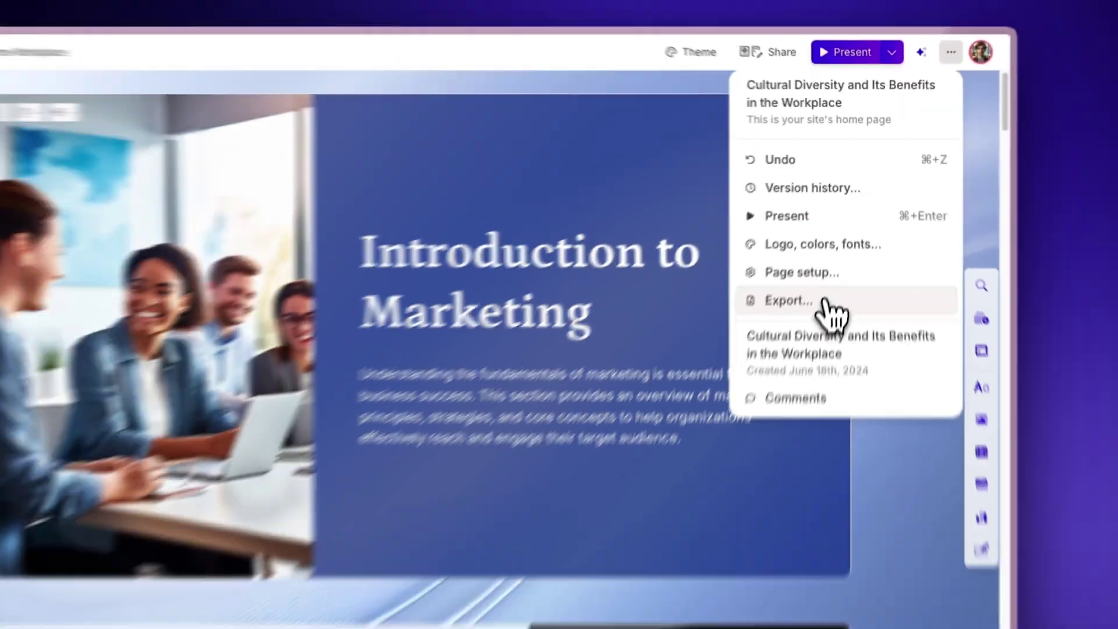
pyautogui.click(826, 301)
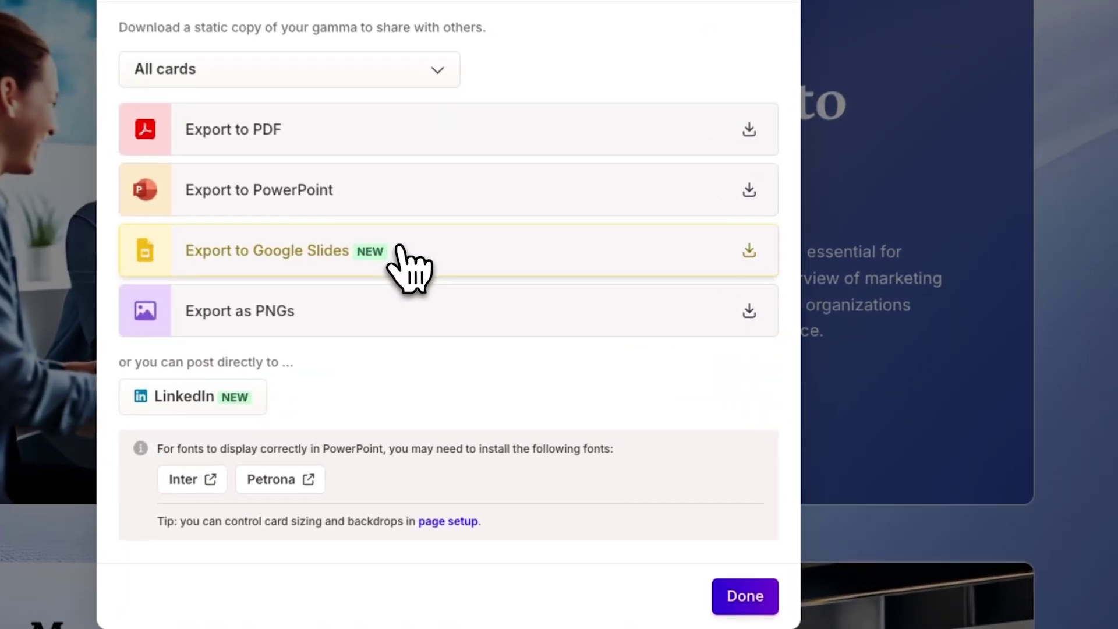
pyautogui.click(533, 286)
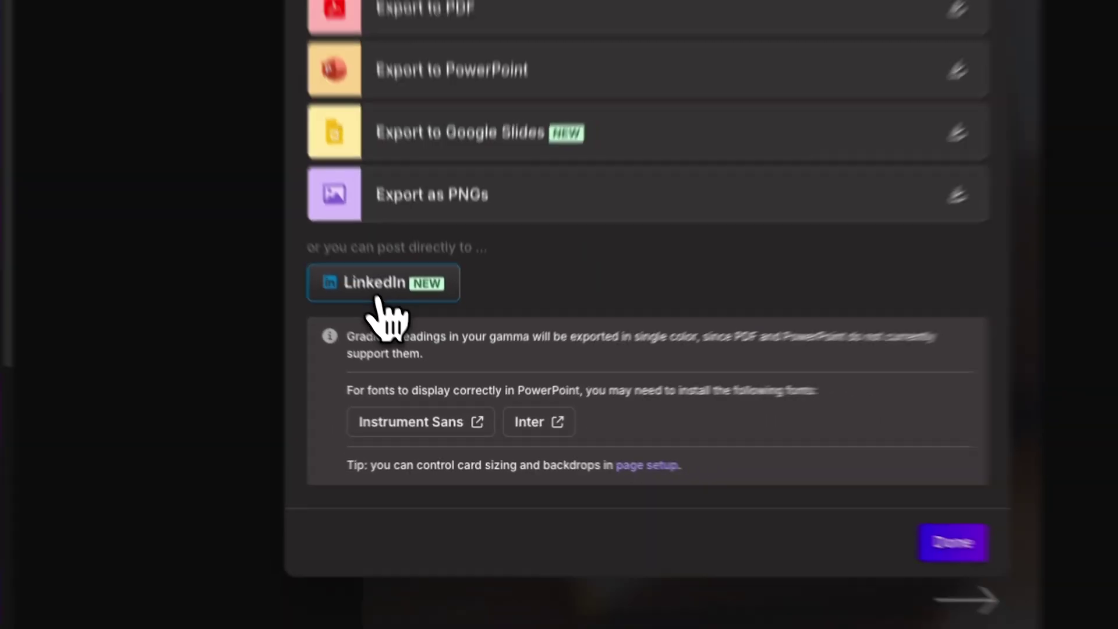
# Post the Easy Website Builders deck to LinkedIn with a caption and view the published post
pyautogui.click(423, 363)
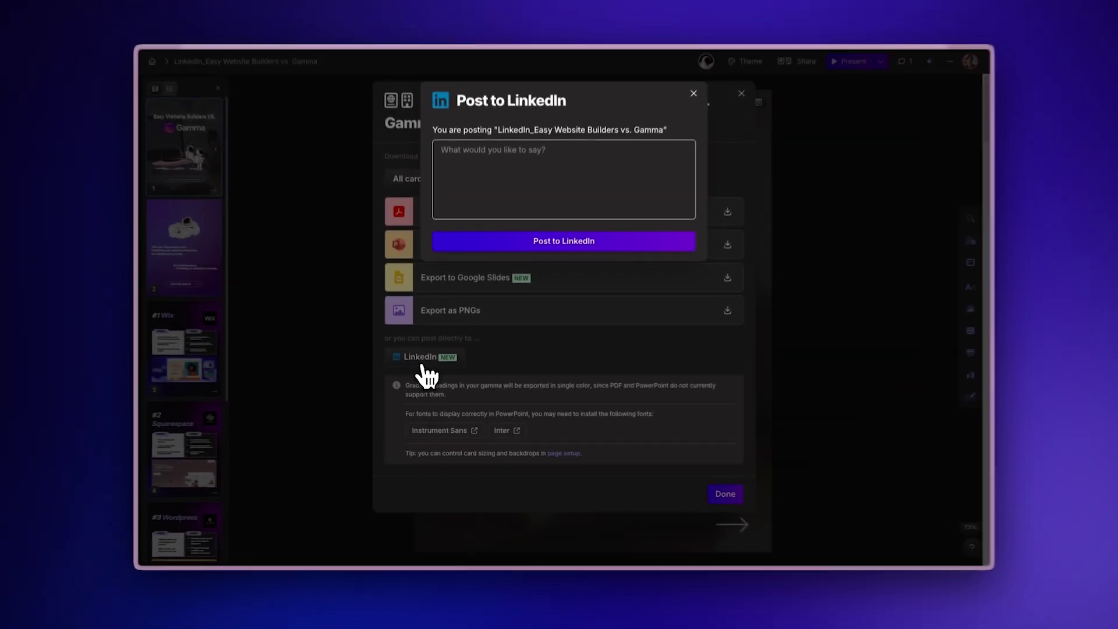
pyautogui.click(532, 175)
pyautogui.write('Building a website is easier than ever with no-code tools, but what happens when AI takes over? Gamma is redefining website creation with faster generation and smarter customization. Is it time to move beyond traditional builders?')
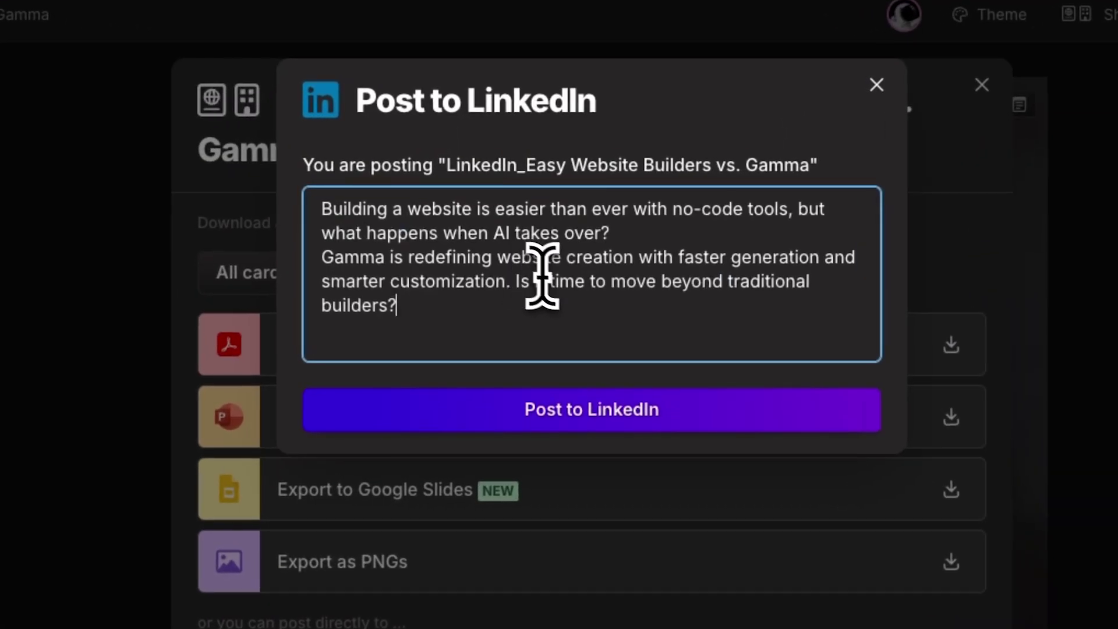
pyautogui.click(650, 409)
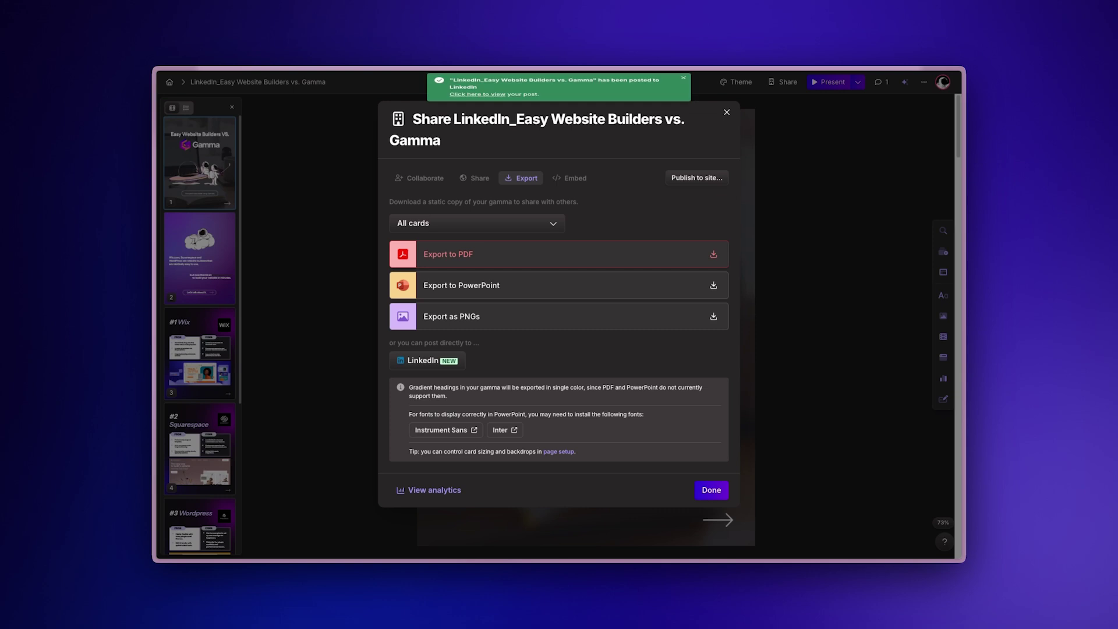
pyautogui.click(479, 110)
pyautogui.click(652, 343)
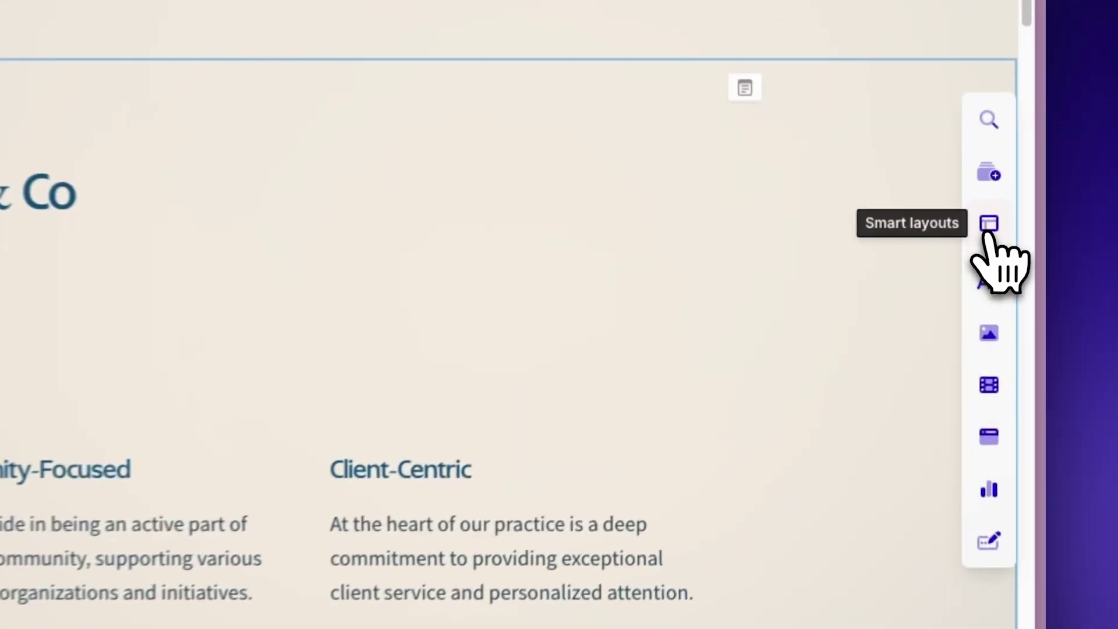
# Drag the blank Semi-circle layout from Smart layouts to just below the card heading
pyautogui.click(993, 226)
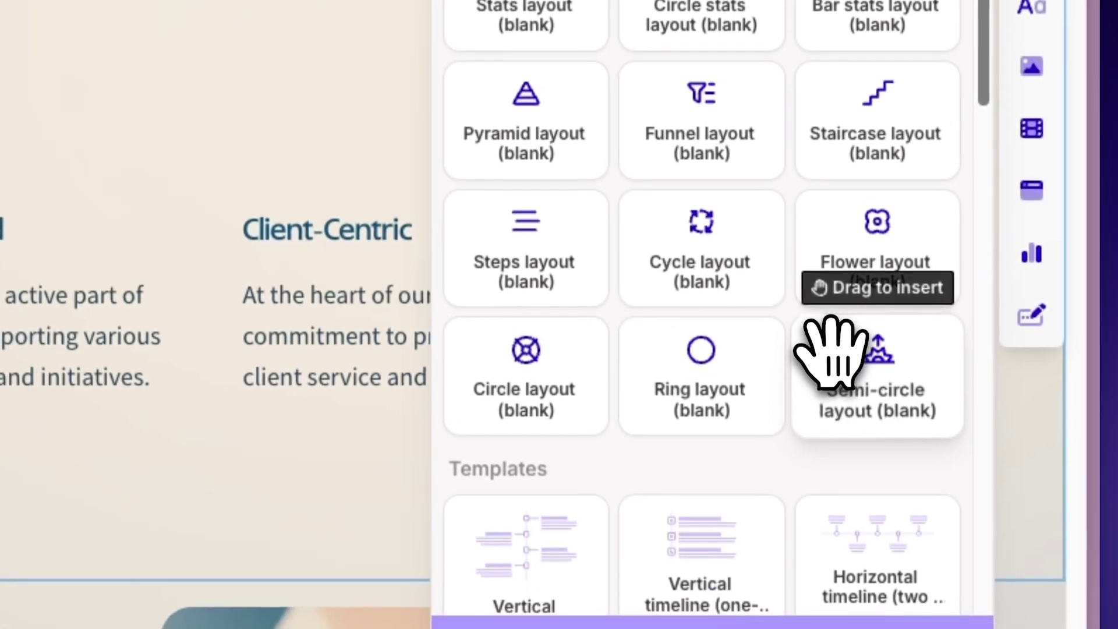
pyautogui.moveTo(834, 350); pyautogui.dragTo(551, 263)
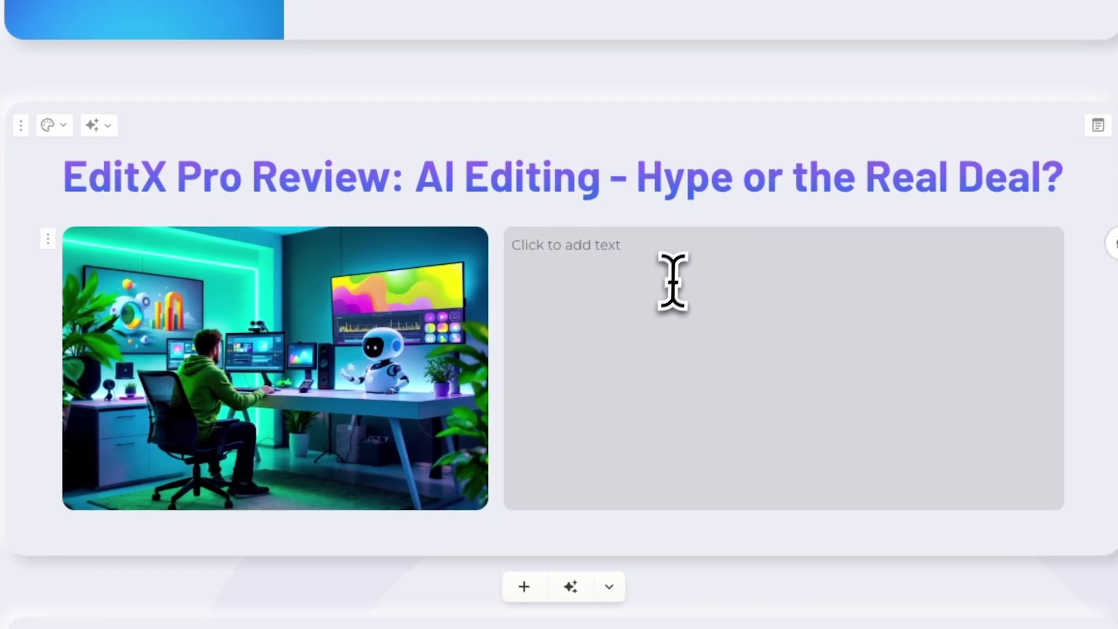
# Extend the food banner image's bottom edge and start adding text to the empty EditX Pro Review area
pyautogui.click(686, 256)
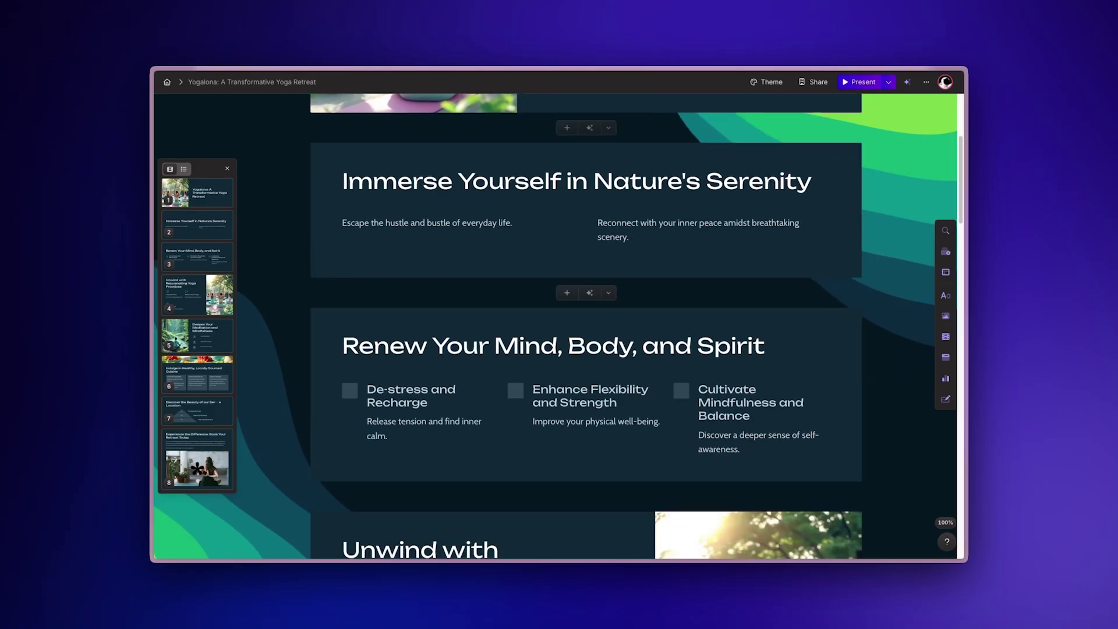
pyautogui.scroll(-5, 884, 251)
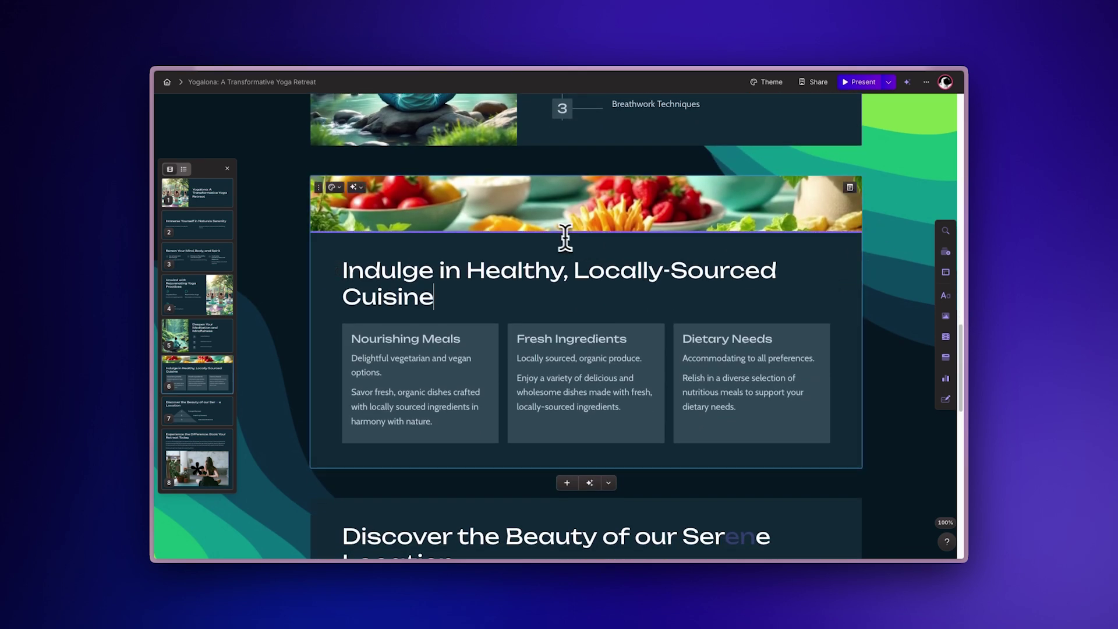
pyautogui.moveTo(561, 233); pyautogui.dragTo(565, 276)
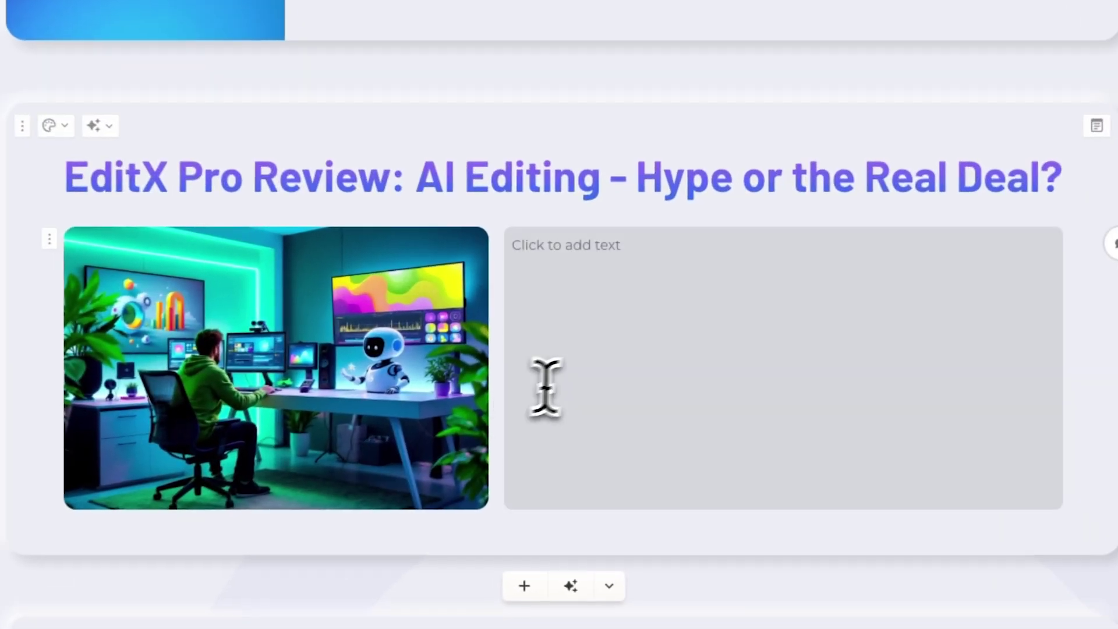
pyautogui.click(679, 270)
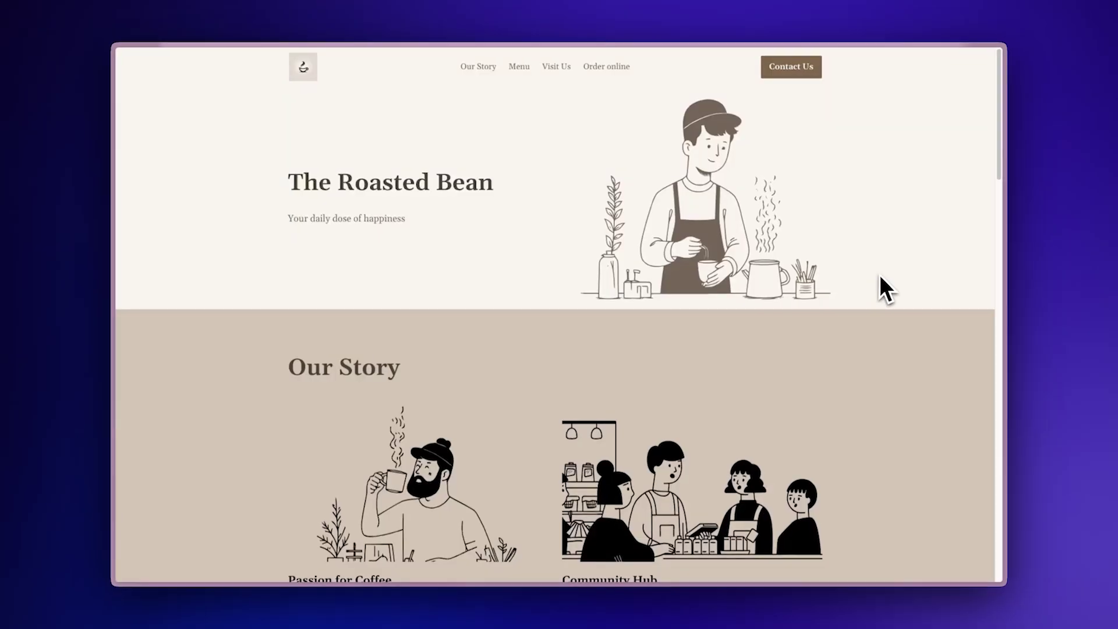
pyautogui.scroll(-5, 878, 275)
pyautogui.scroll(-2, 869, 273)
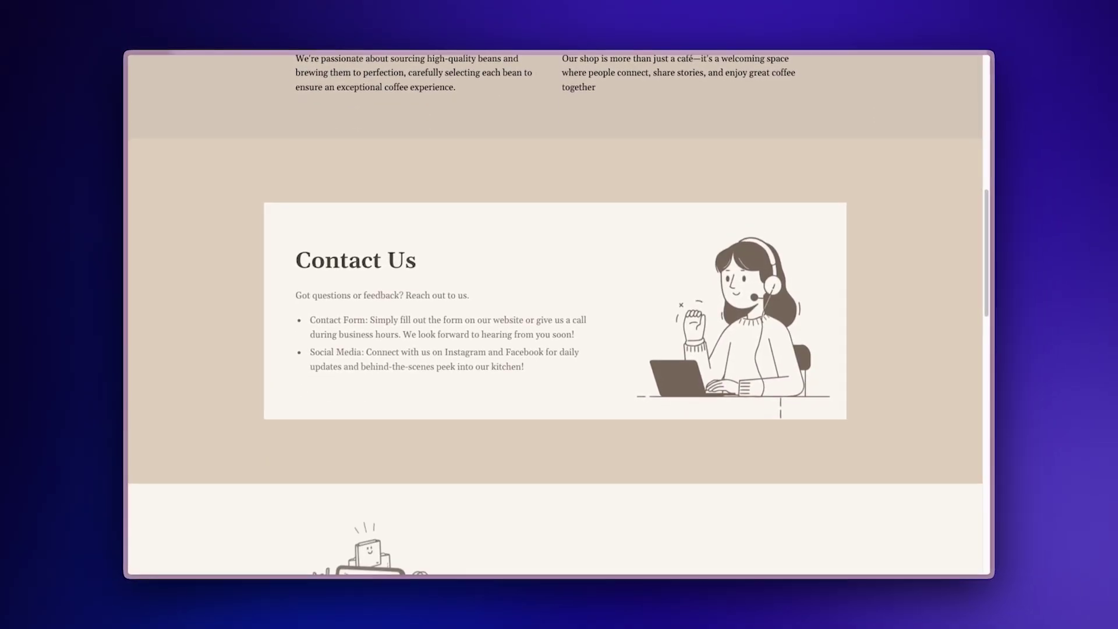
pyautogui.scroll(-4, 870, 274)
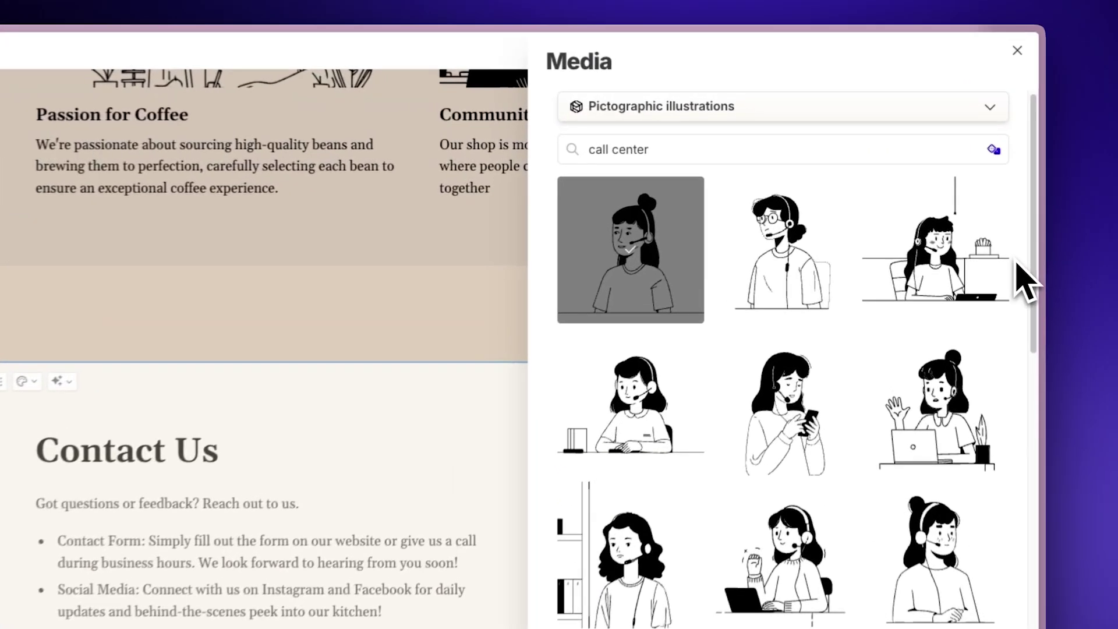
pyautogui.scroll(-2, 968, 225)
pyautogui.scroll(-1, 968, 224)
pyautogui.scroll(-2, 795, 359)
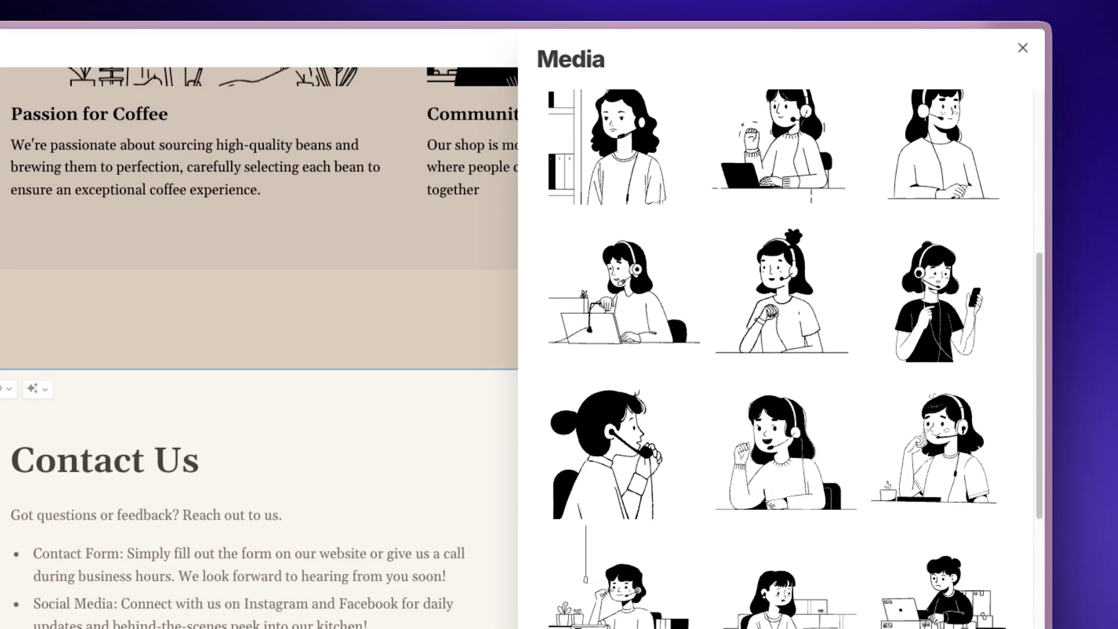
pyautogui.scroll(-1, 795, 359)
pyautogui.scroll(-1, 794, 359)
pyautogui.scroll(-1, 794, 360)
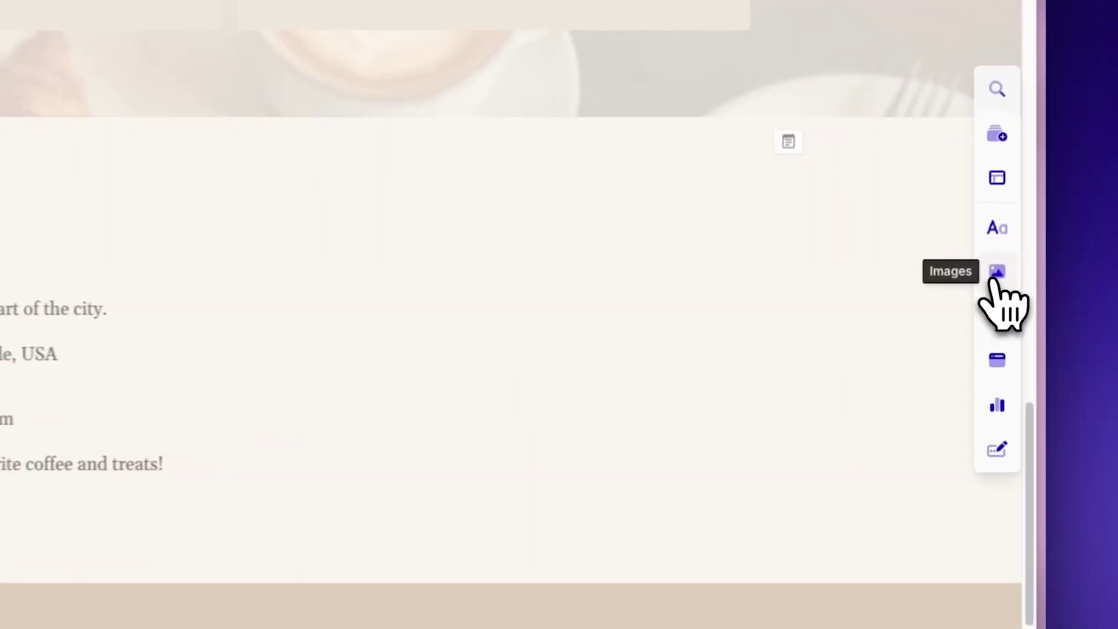
# Insert a pictographic map illustration, found by searching 'Map', into the Visit Us column
pyautogui.click(997, 276)
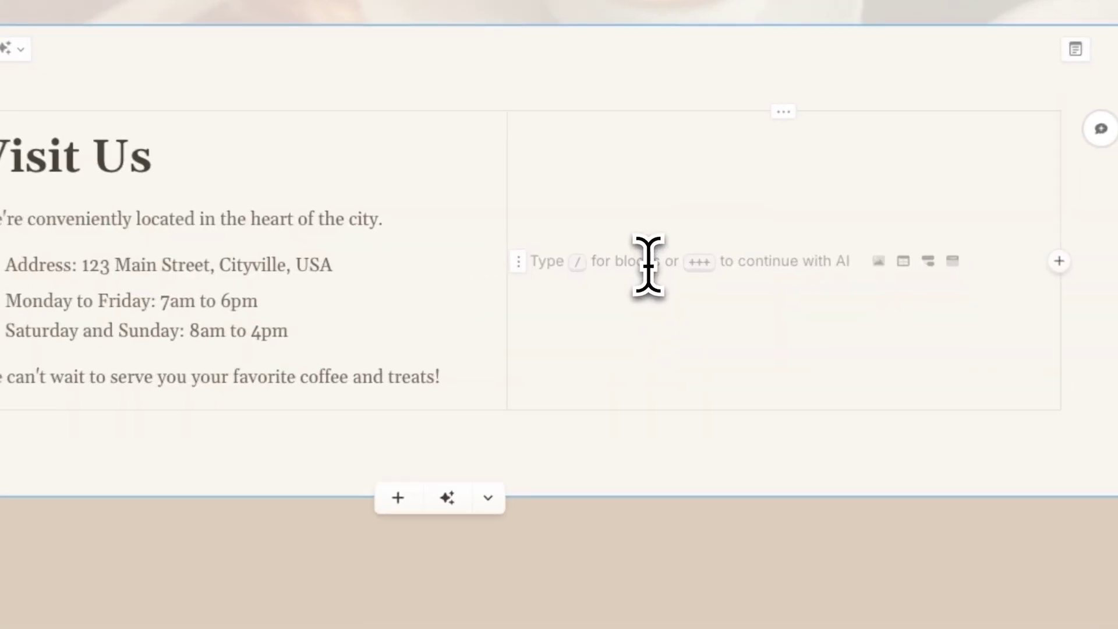
pyautogui.write('/Pictographic')
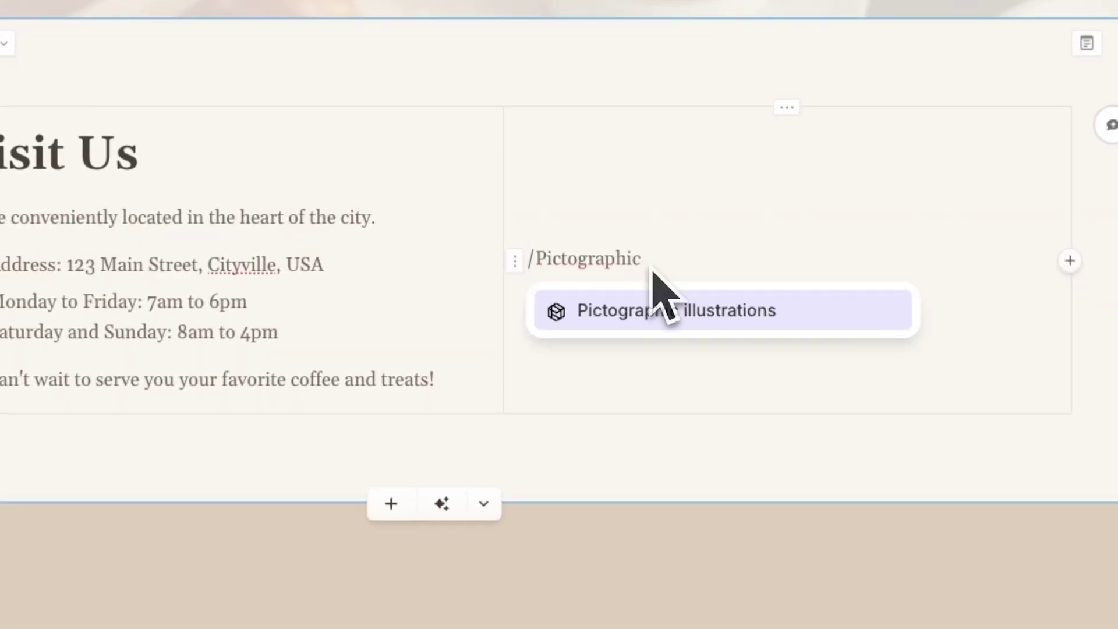
pyautogui.click(655, 306)
pyautogui.click(817, 145)
pyautogui.write('Map')
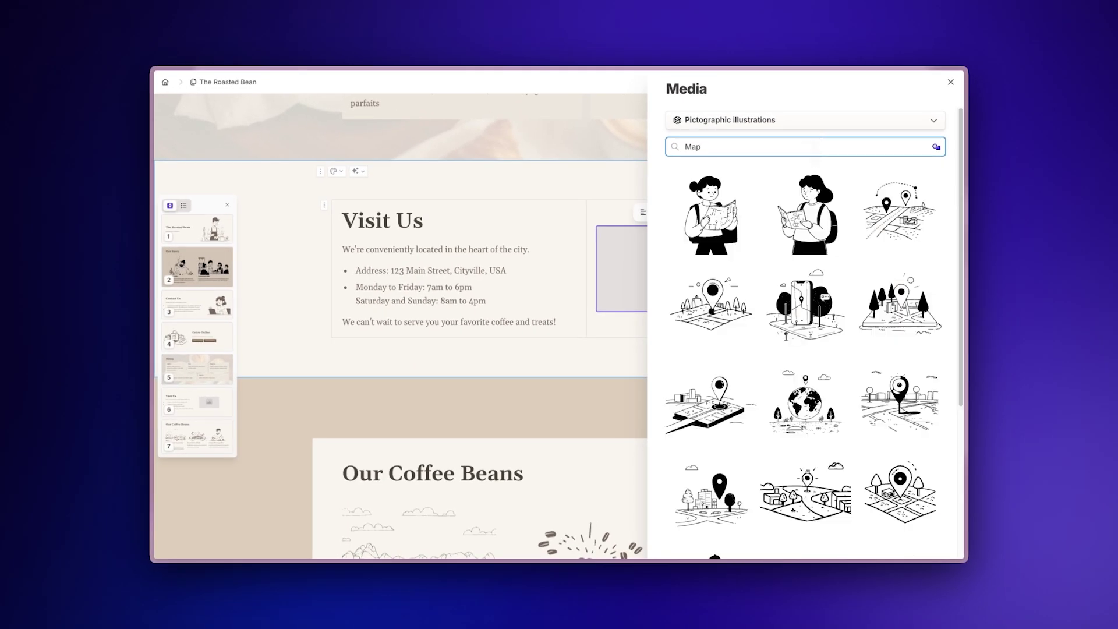
pyautogui.click(745, 336)
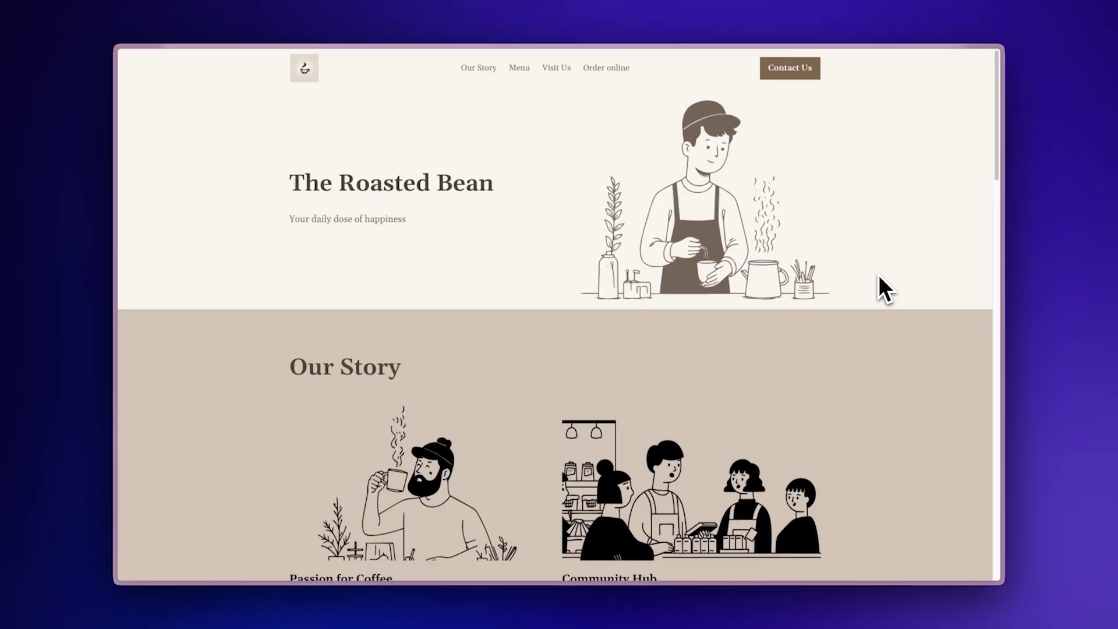
pyautogui.scroll(-3, 878, 274)
pyautogui.scroll(-3, 877, 274)
pyautogui.scroll(-3, 878, 275)
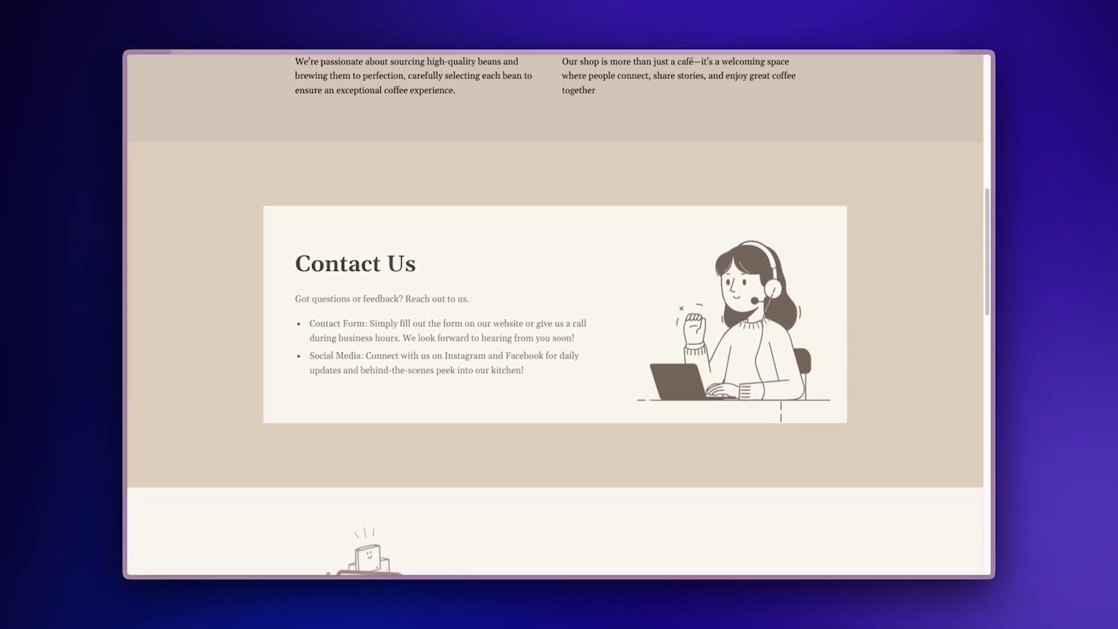
pyautogui.scroll(-2, 868, 275)
pyautogui.scroll(-2, 868, 275)
pyautogui.scroll(-3, 868, 275)
pyautogui.scroll(-3, 868, 274)
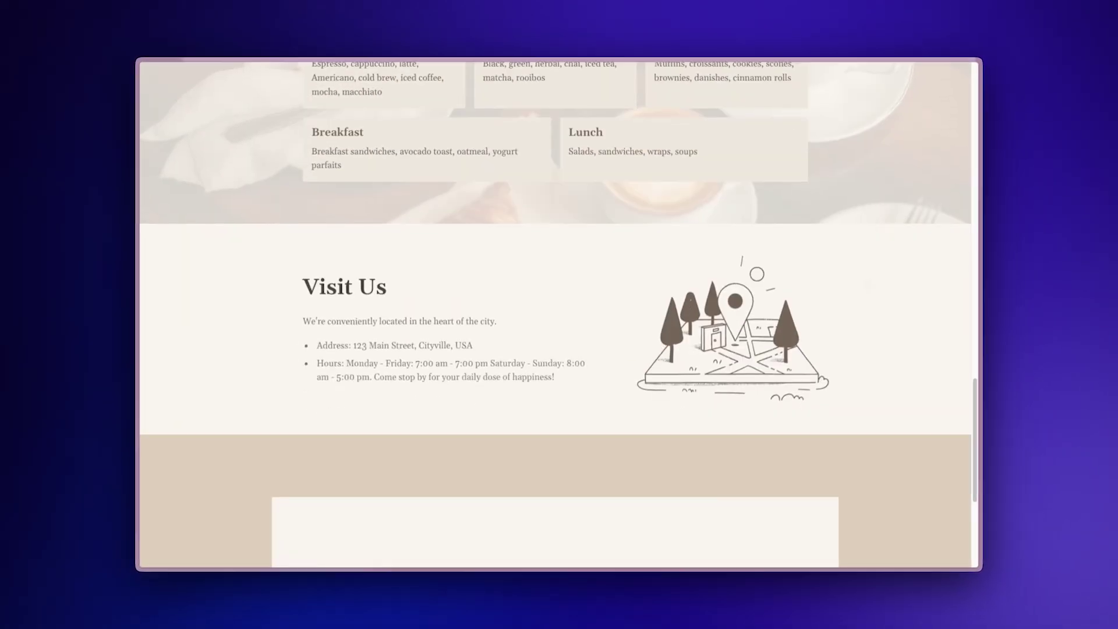
pyautogui.scroll(-2, 559, 315)
pyautogui.scroll(-3, 559, 315)
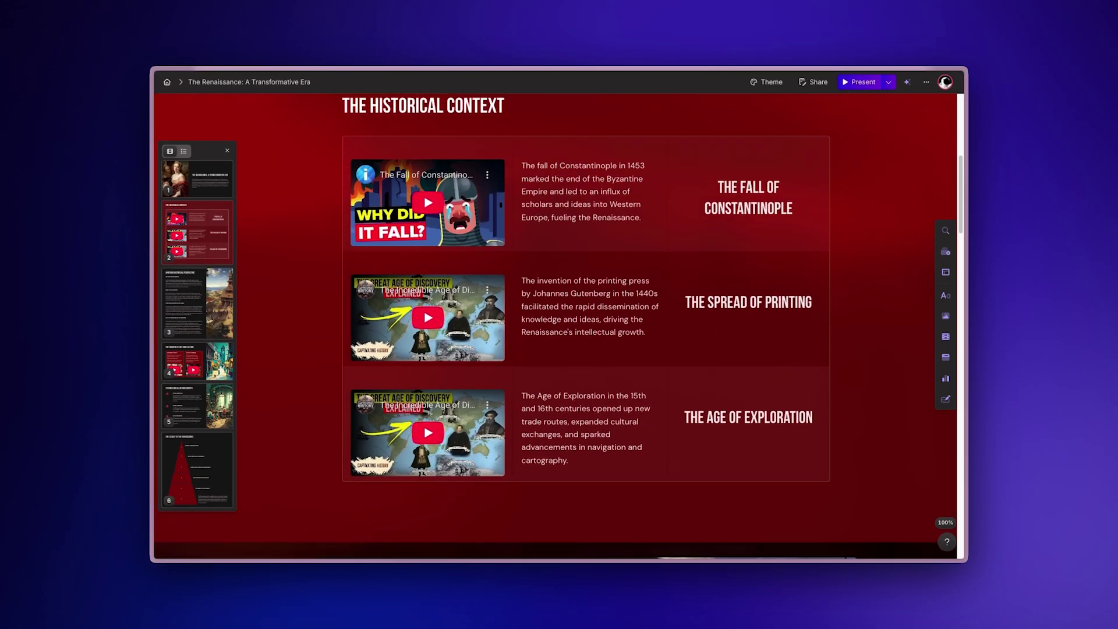
pyautogui.scroll(-3, 555, 326)
pyautogui.scroll(-1, 507, 341)
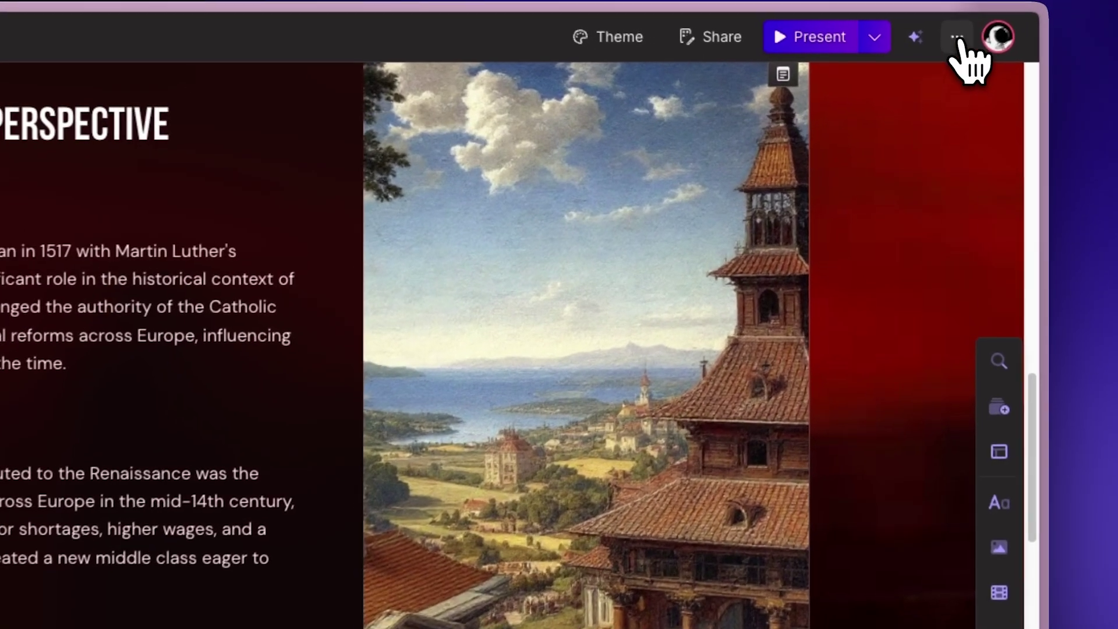
# Set the Renaissance deck to Traditional 16:9 with scale-to-fit, then present and advance cards
pyautogui.click(926, 81)
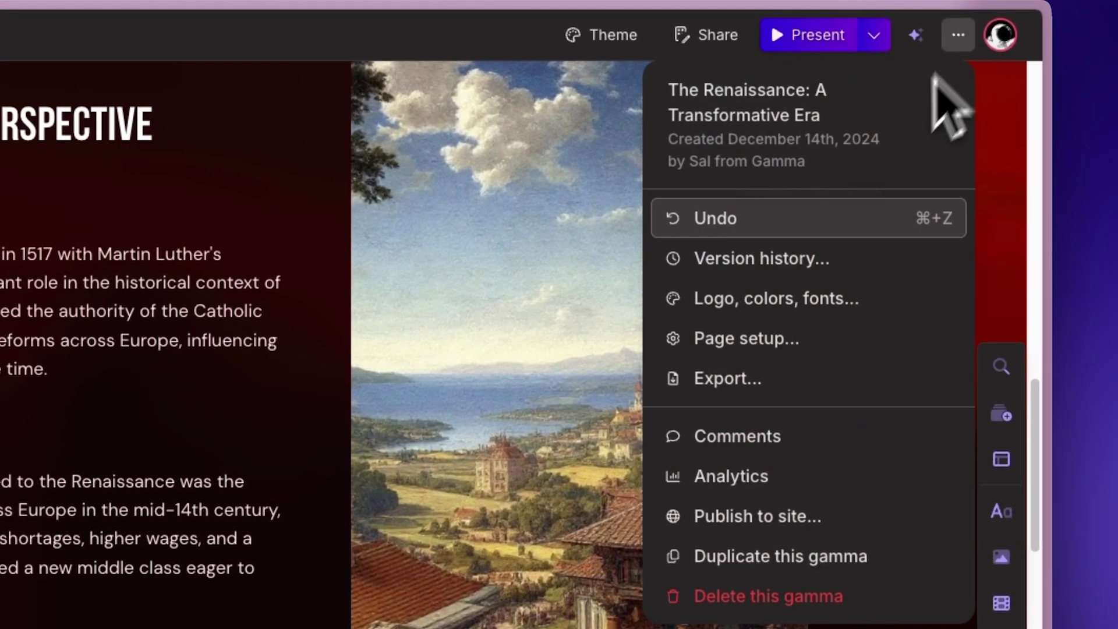
pyautogui.click(859, 330)
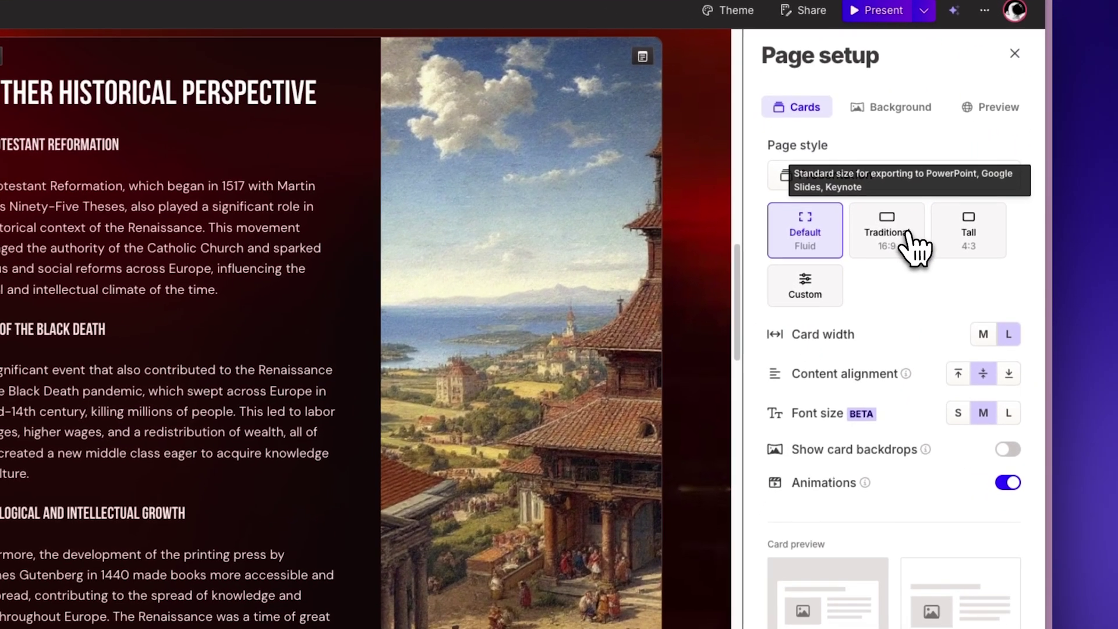
pyautogui.click(900, 249)
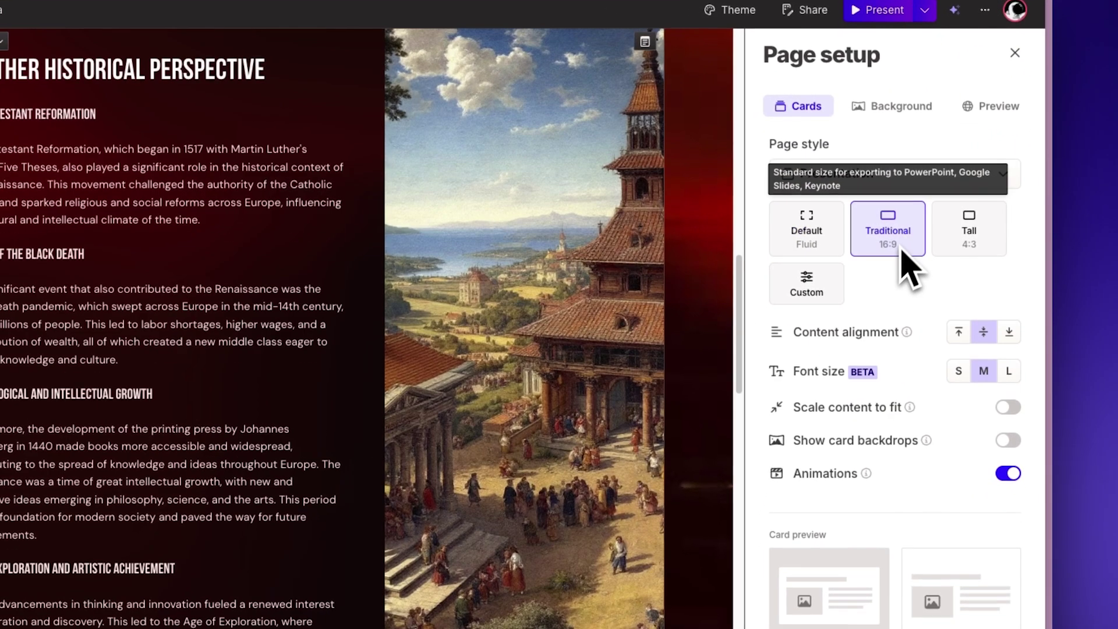
pyautogui.click(1009, 407)
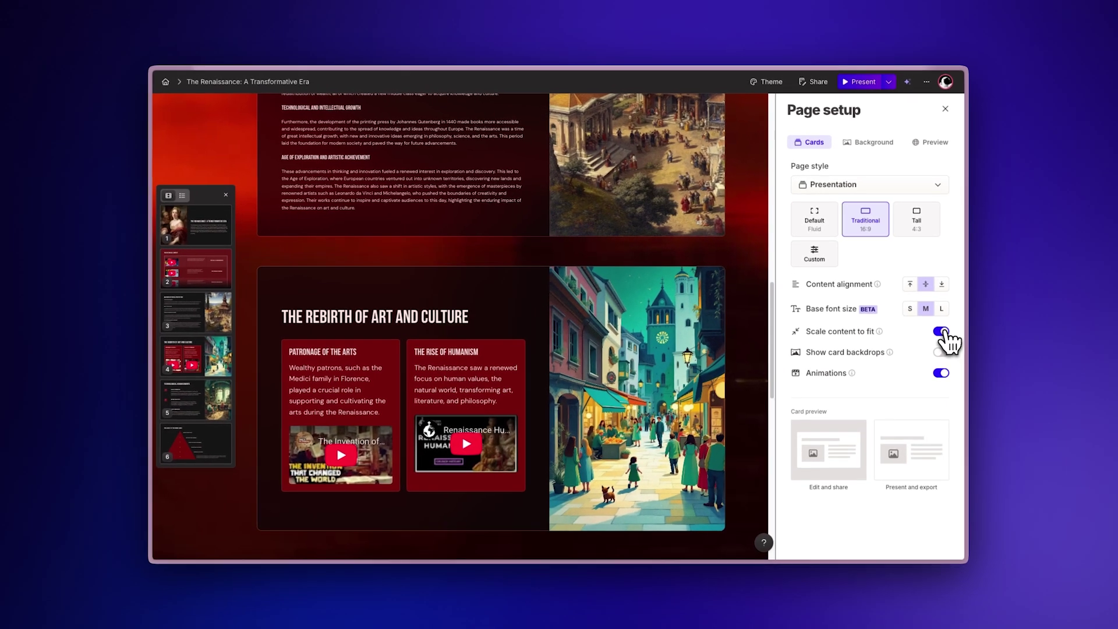
pyautogui.scroll(2, 683, 346)
pyautogui.scroll(3, 683, 346)
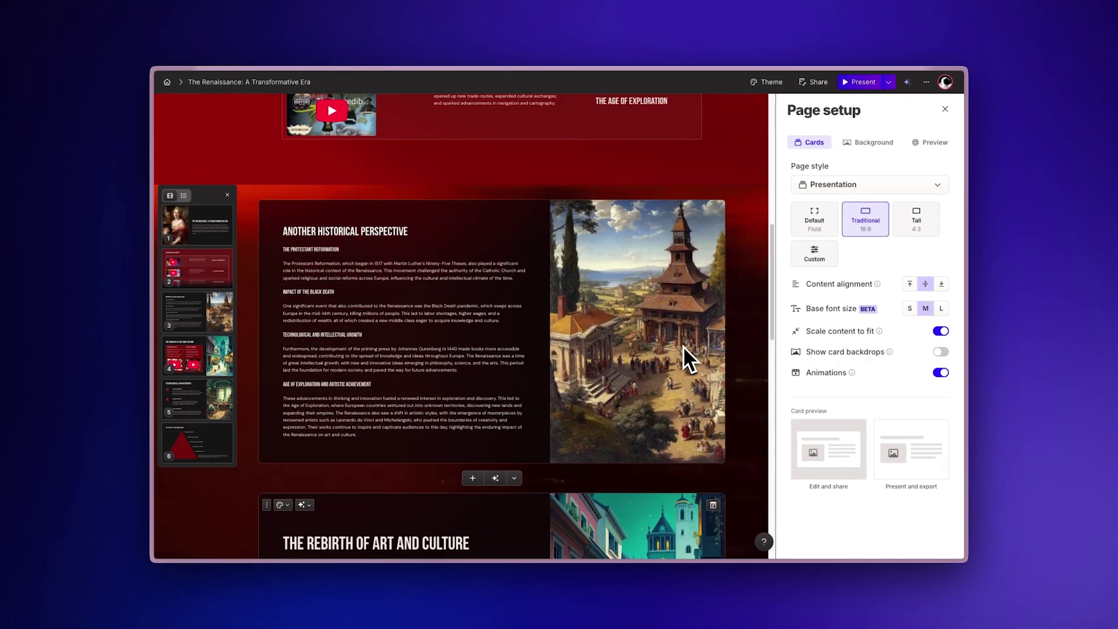
pyautogui.moveTo(401, 332)
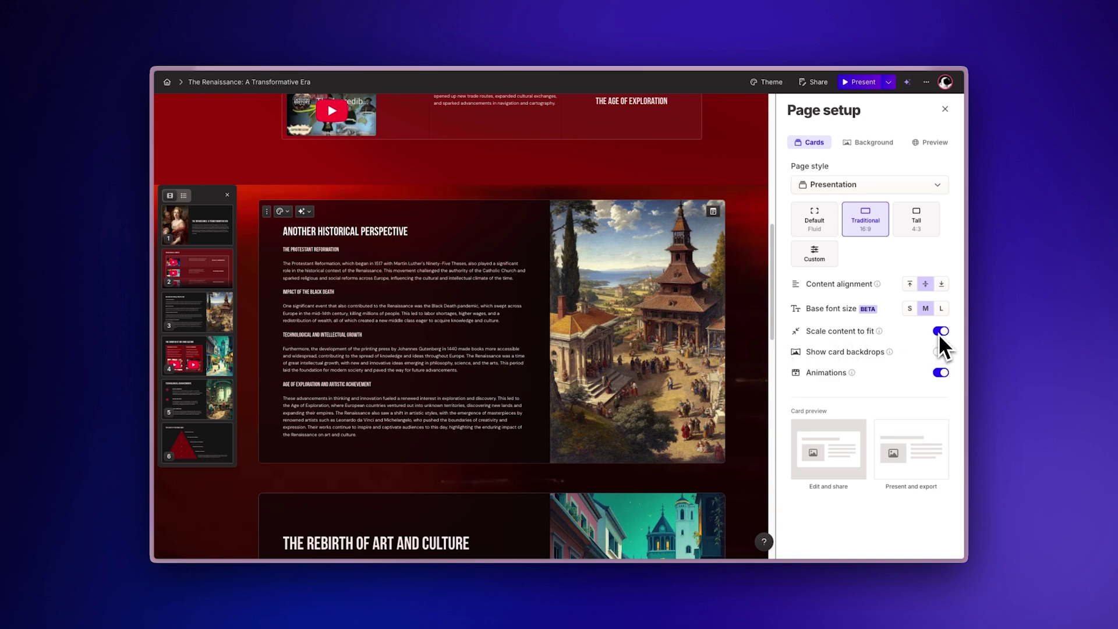
pyautogui.press('Right')
pyautogui.press('Right')
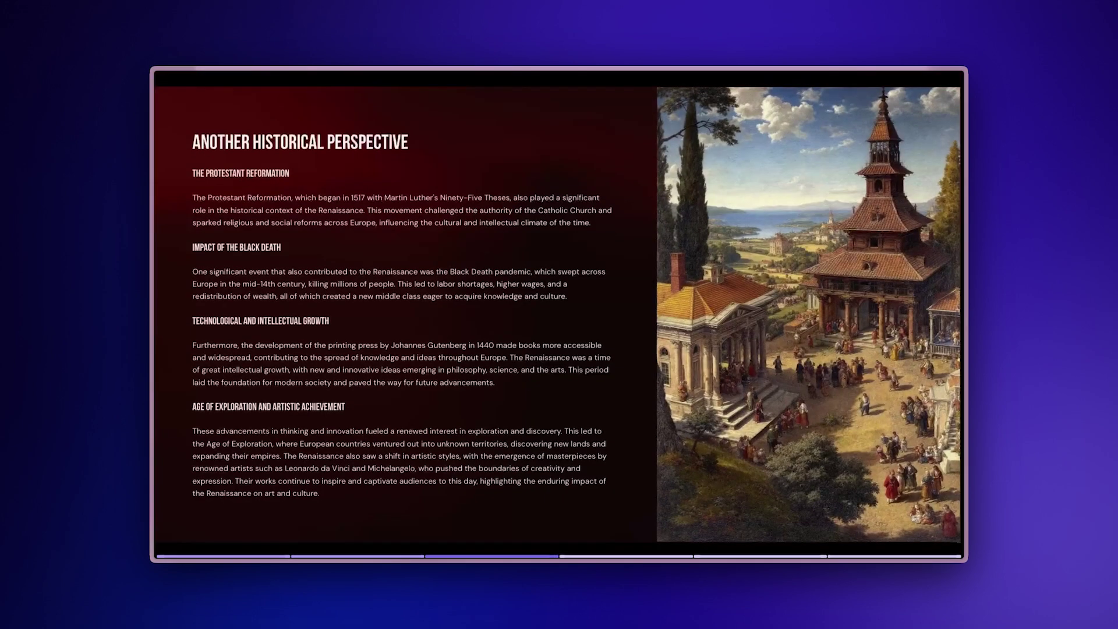
pyautogui.press('Right')
pyautogui.press('Right')
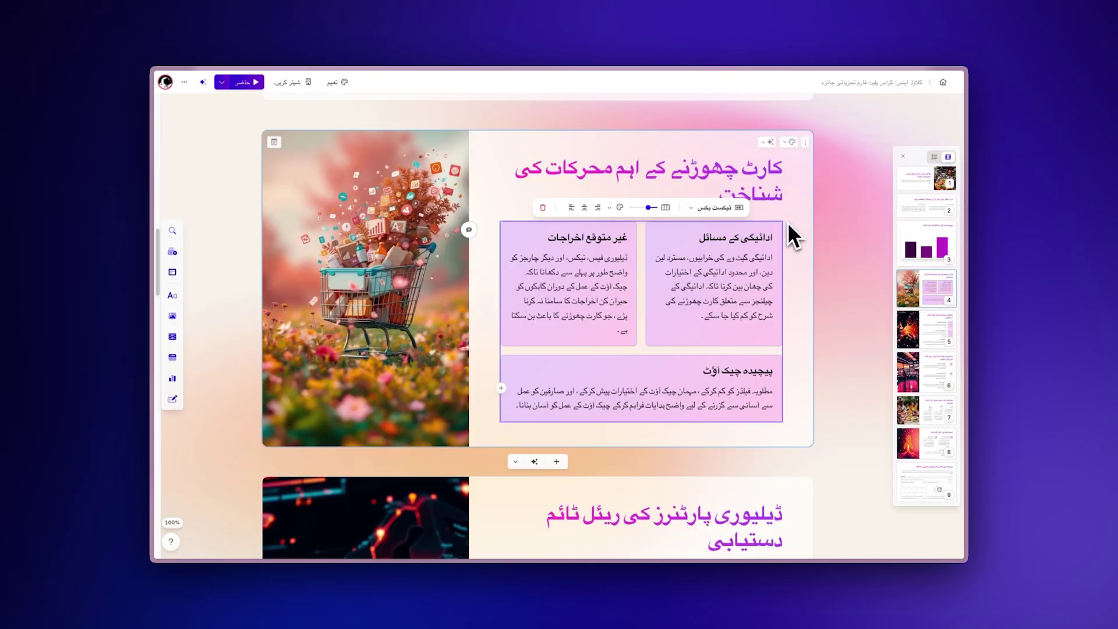
# Stack the text boxes into single-column rows and set the account language to العربية
pyautogui.moveTo(652, 211); pyautogui.dragTo(638, 210)
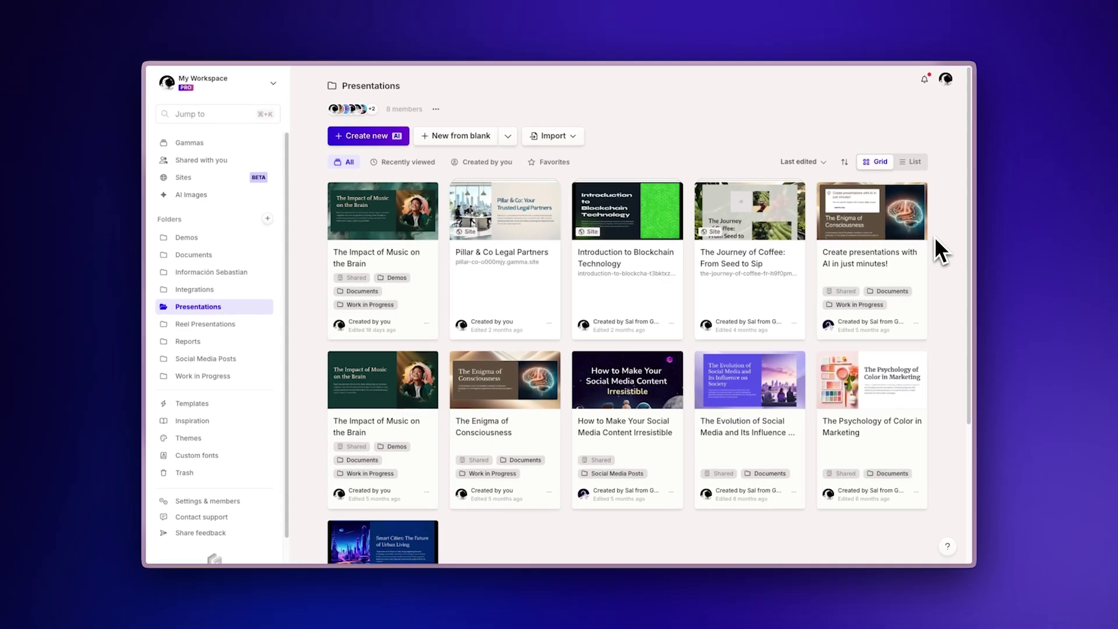
pyautogui.click(946, 79)
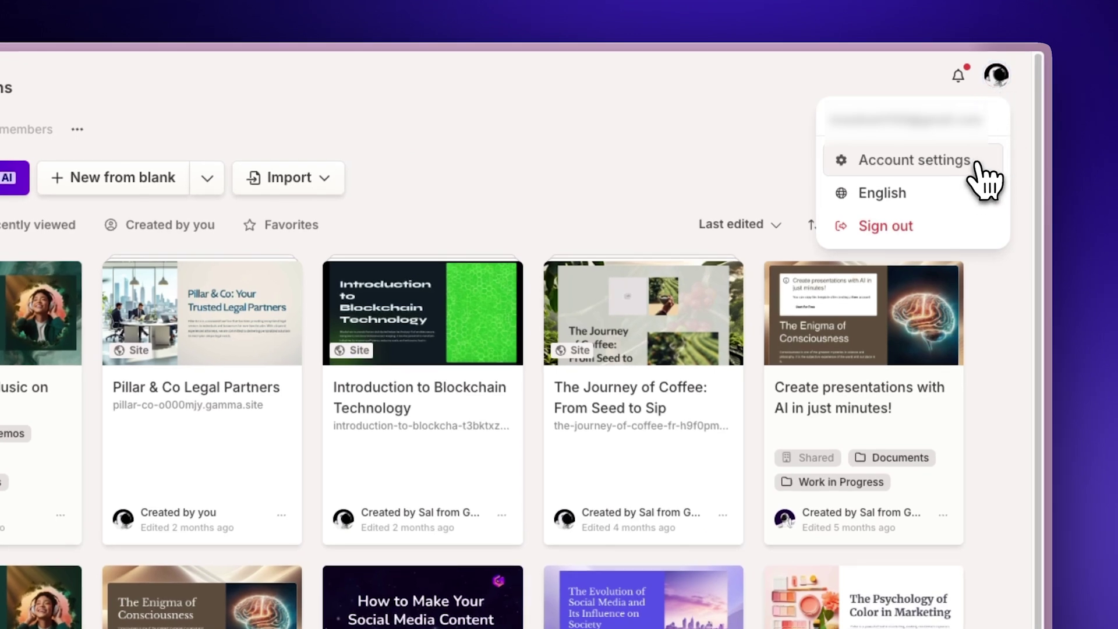
pyautogui.click(985, 179)
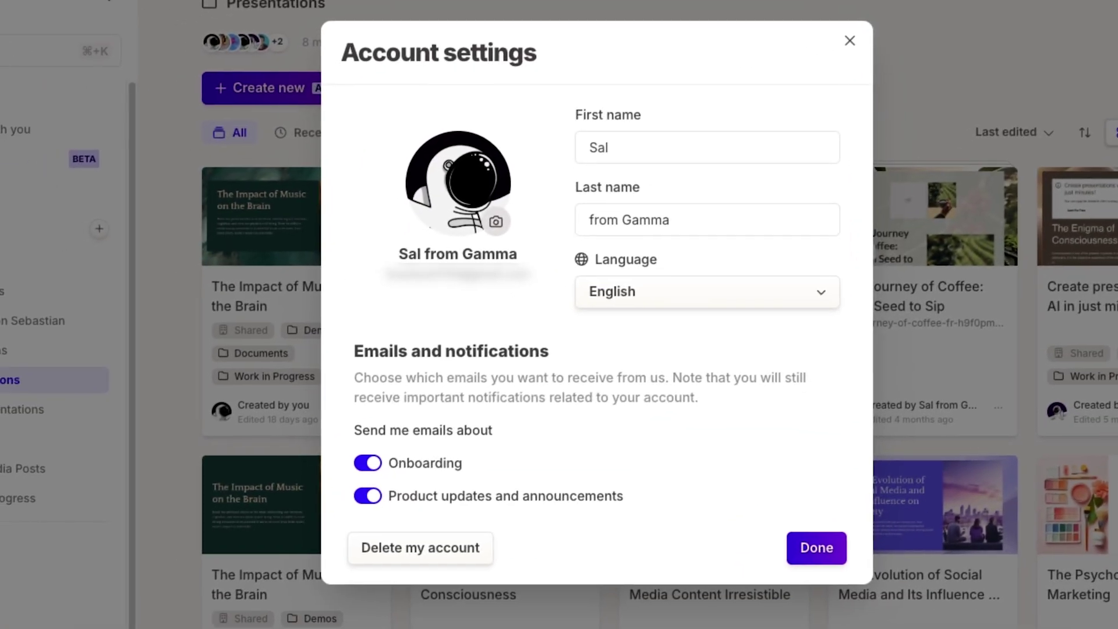
pyautogui.click(821, 297)
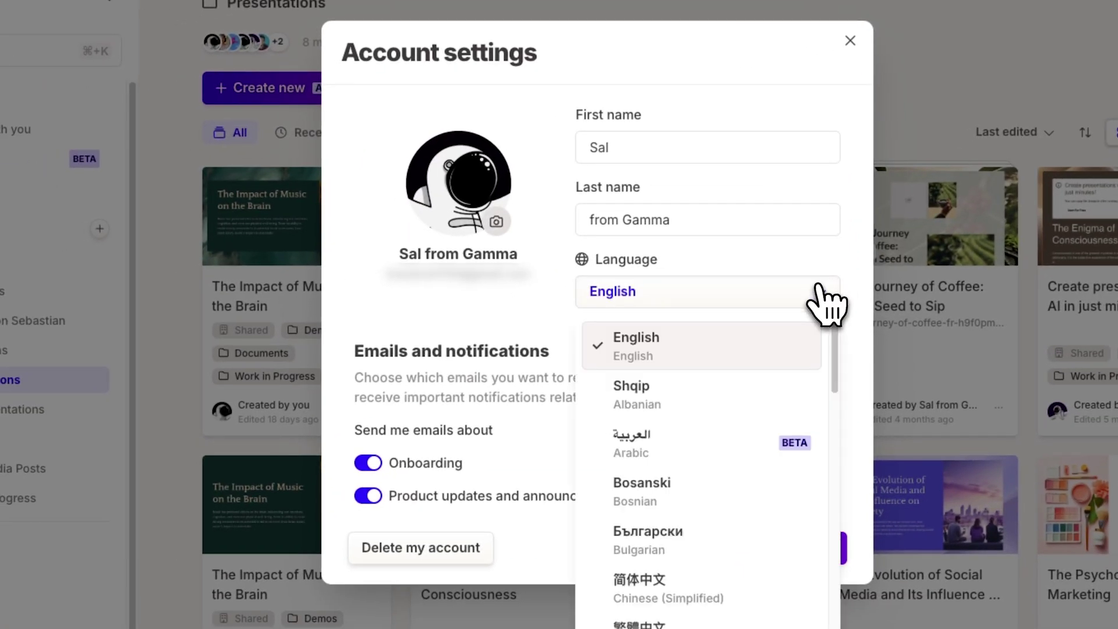
pyautogui.click(768, 471)
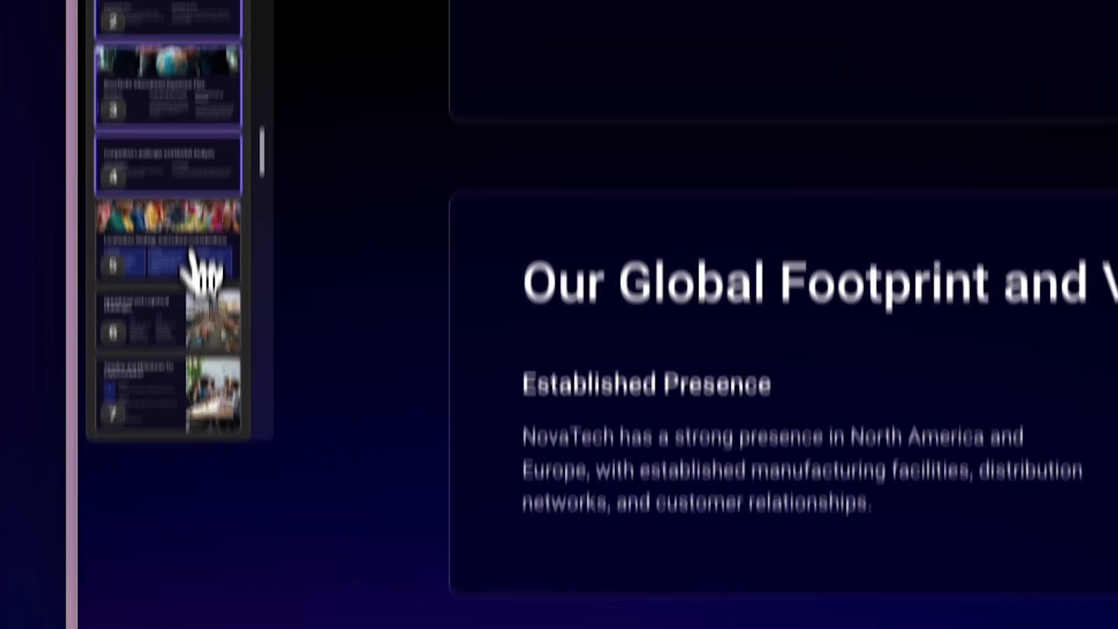
# Add a blank card below card 6, then select cards 3 and 4 together
pyautogui.rightClick(199, 201)
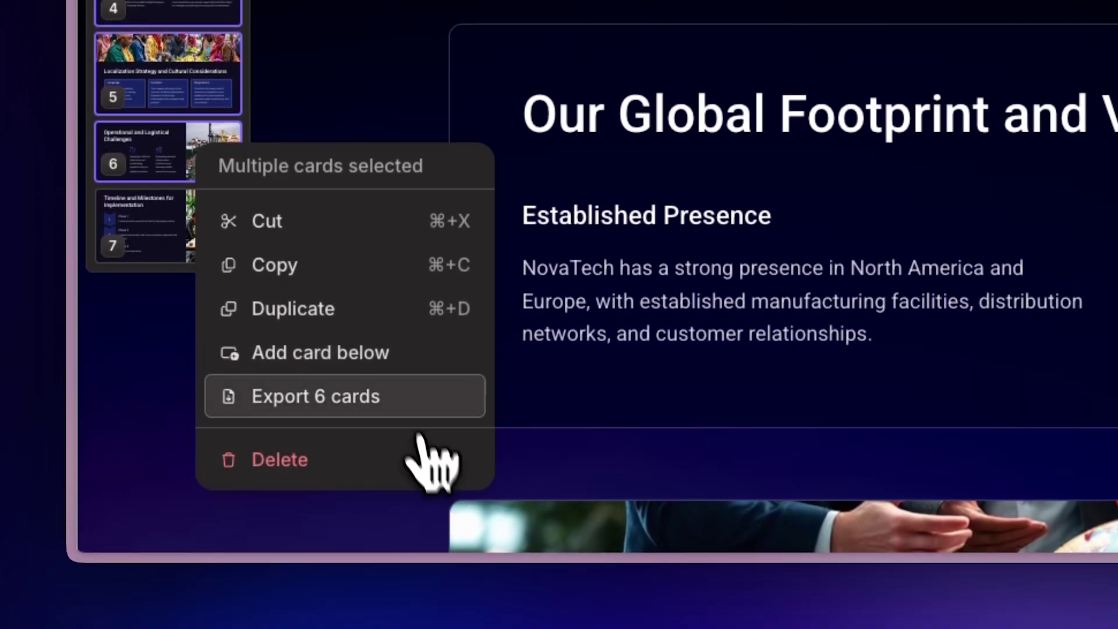
pyautogui.click(394, 354)
pyautogui.click(187, 332)
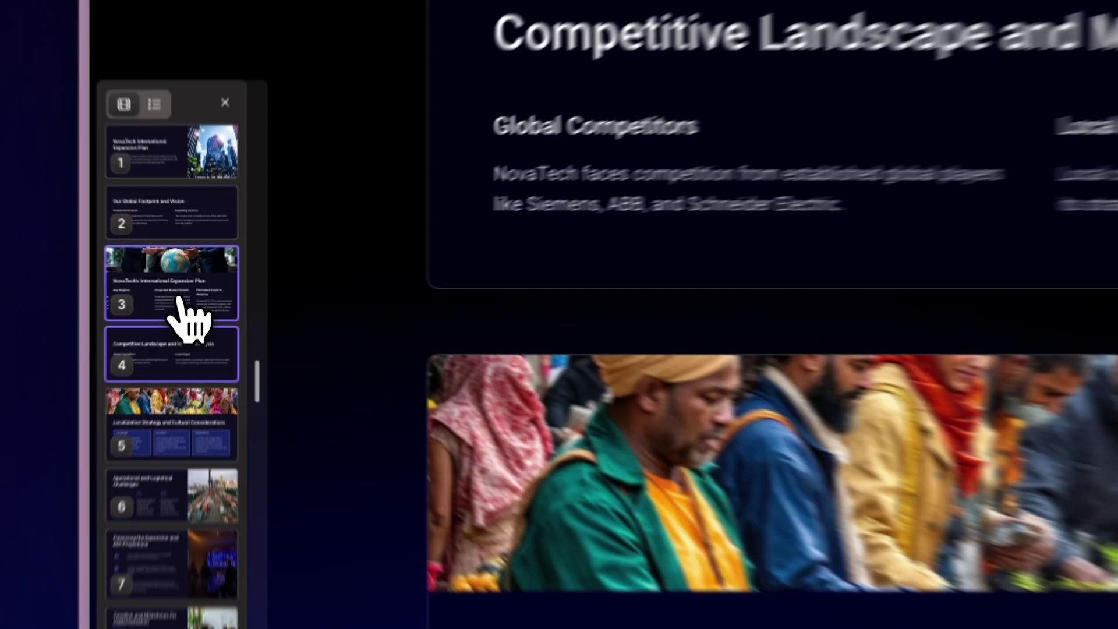
# Cut cards 3 and 4 and start exporting the selected cards as a PDF
pyautogui.rightClick(180, 301)
pyautogui.click(247, 368)
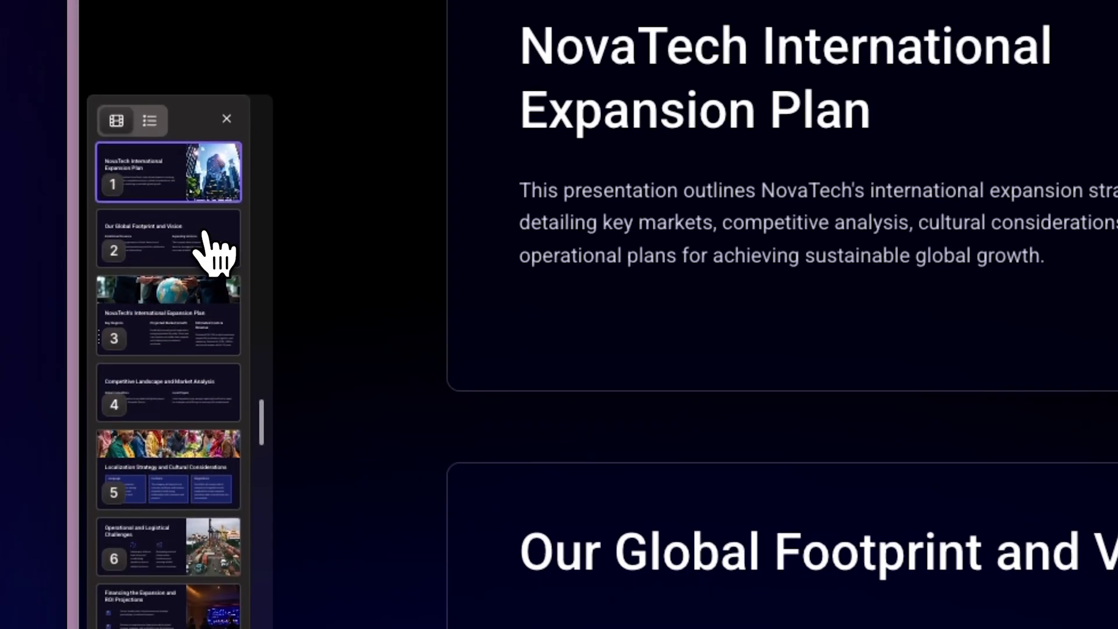
pyautogui.rightClick(214, 288)
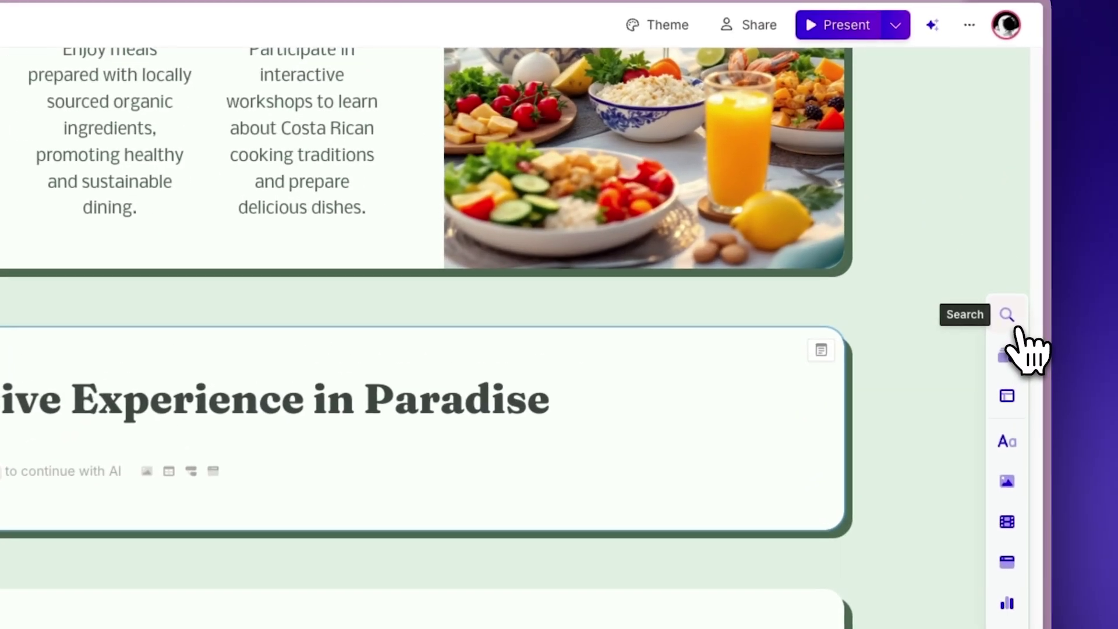
# Embed the yoga retreat YouTube video in the Immersive Experience in Paradise card
pyautogui.click(1009, 317)
pyautogui.write('Co')
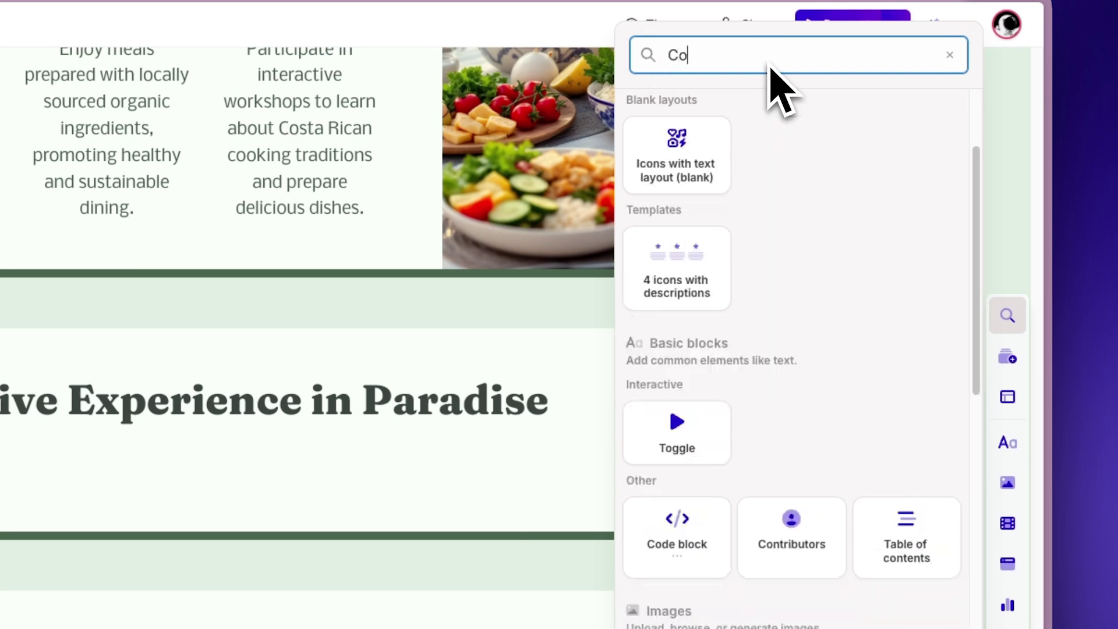
pyautogui.write('lumns')
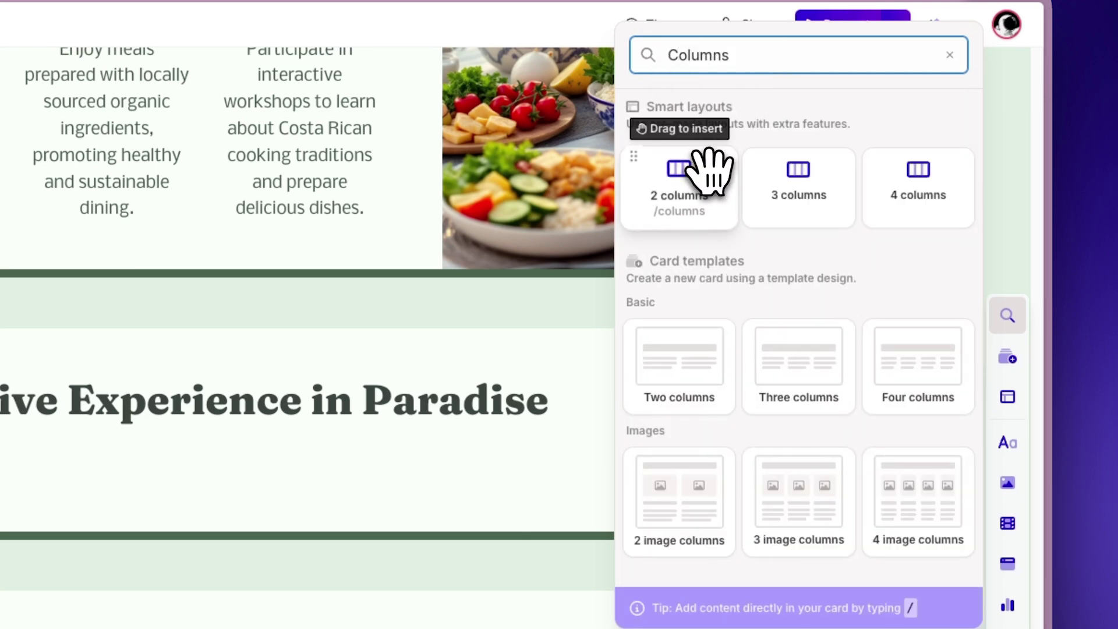
pyautogui.write('outube')
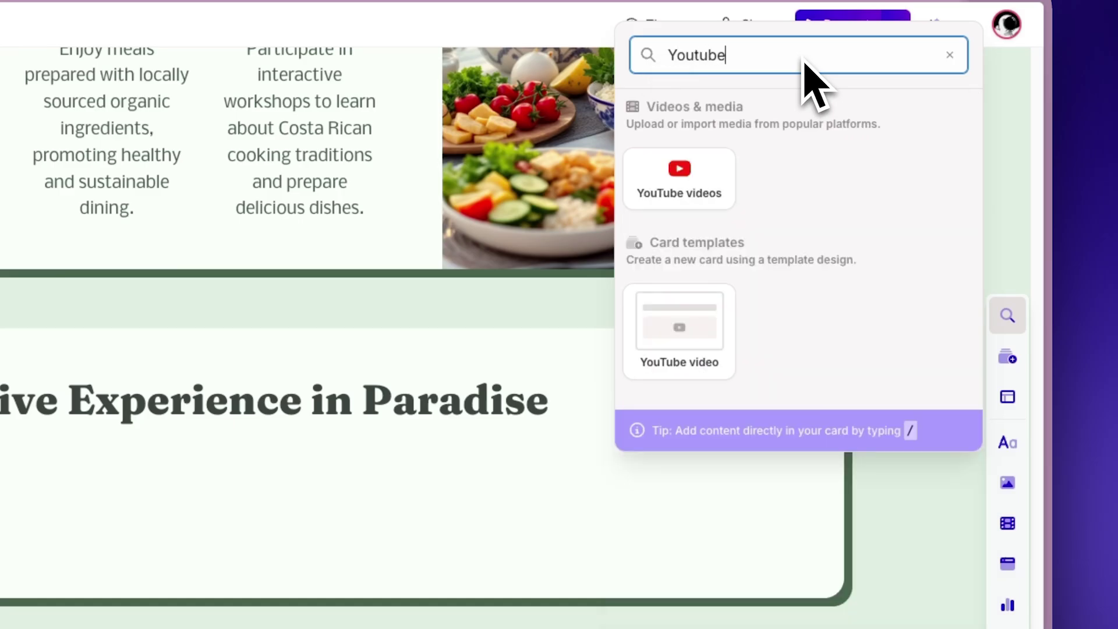
pyautogui.moveTo(678, 180); pyautogui.dragTo(350, 472)
pyautogui.write('https://www.youtube.com/embed/zR8Le5qEgow?rel=0')
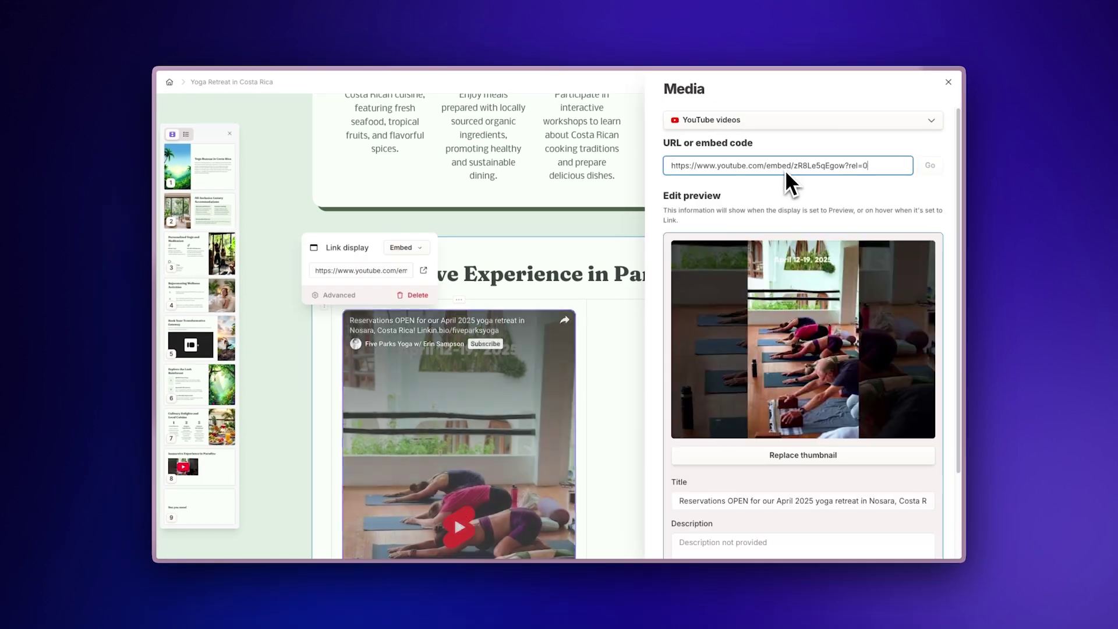
pyautogui.click(947, 82)
# Embed the Typeform sign-up form under Reserve Your Spot Here
pyautogui.click(941, 233)
pyautogui.write('Type')
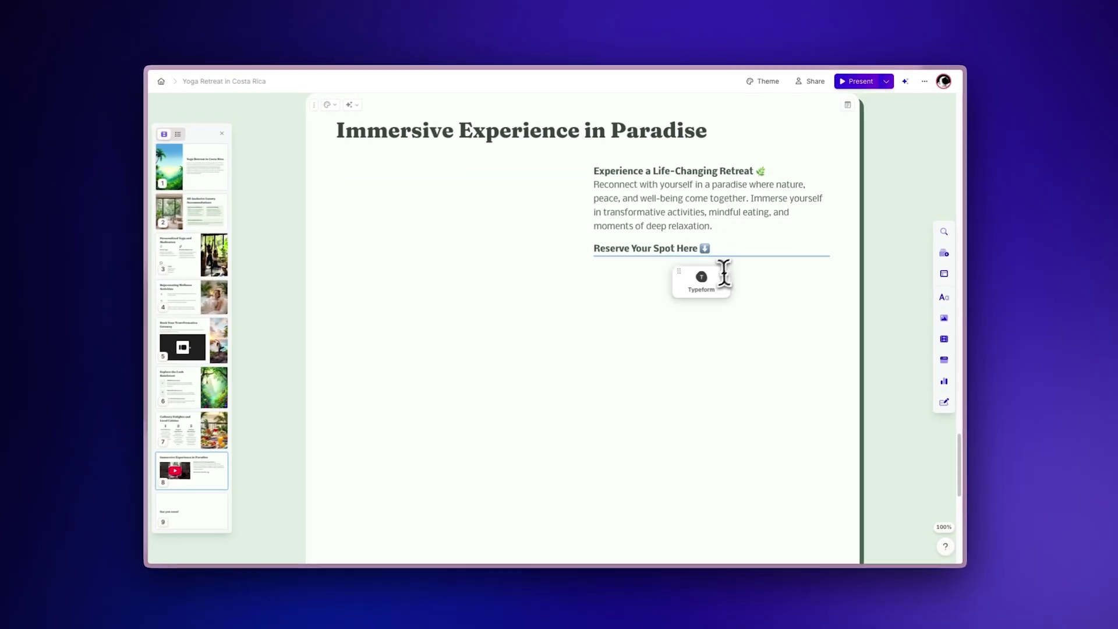
pyautogui.moveTo(678, 179); pyautogui.dragTo(721, 279)
pyautogui.hotkey('ctrl', 'v')
pyautogui.click(948, 83)
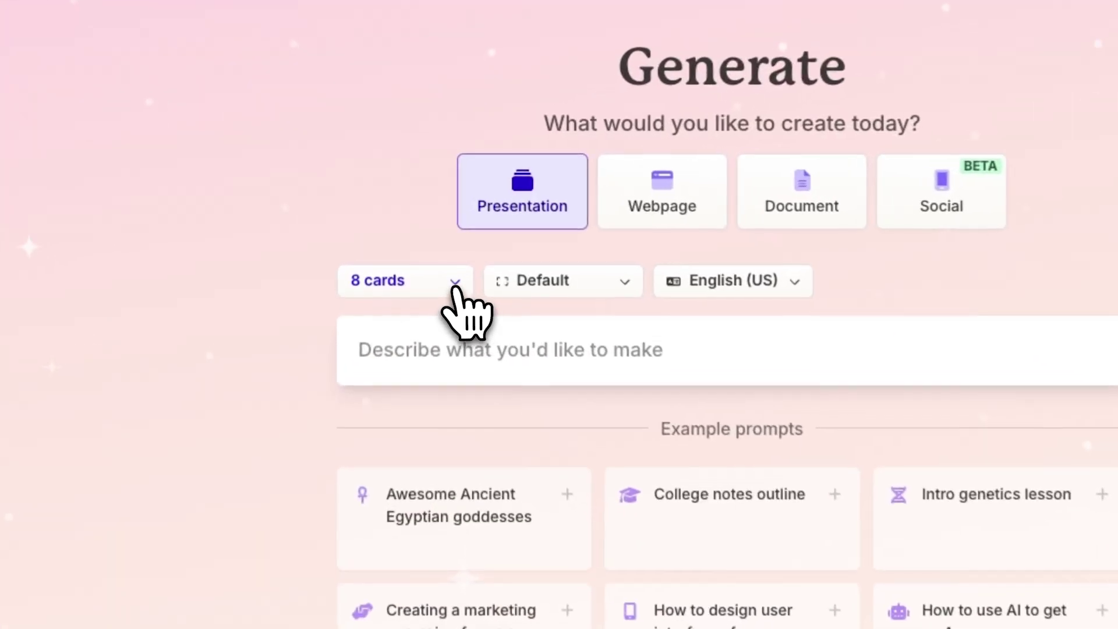
# Choose the 50-card option and import the AI health PDF to generate a deck
pyautogui.click(435, 202)
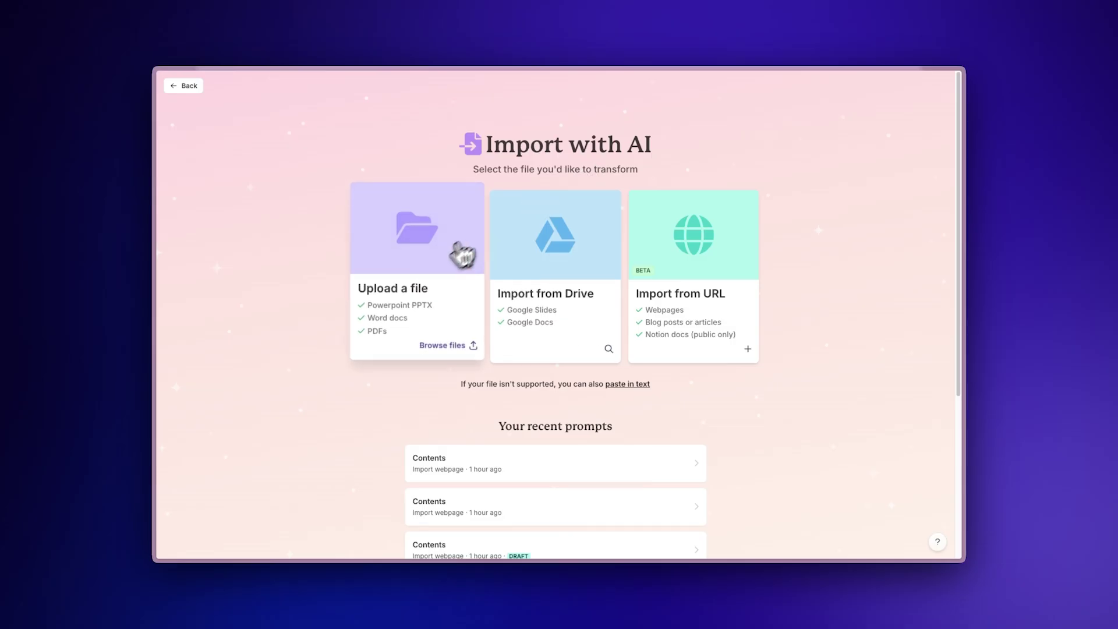
pyautogui.click(438, 278)
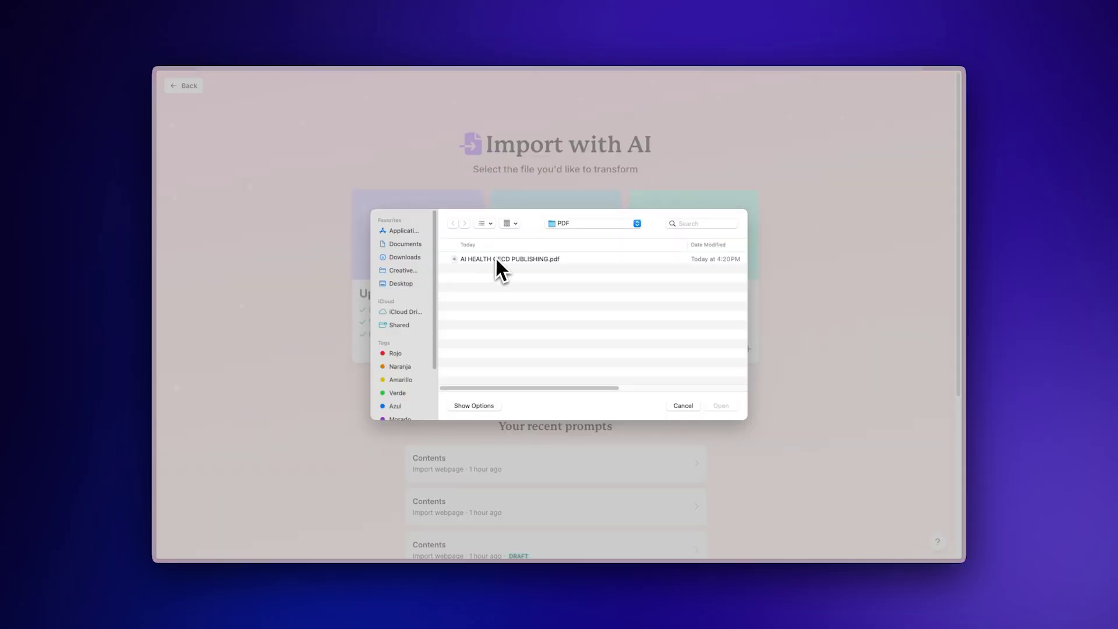
pyautogui.click(496, 259)
pyautogui.click(718, 405)
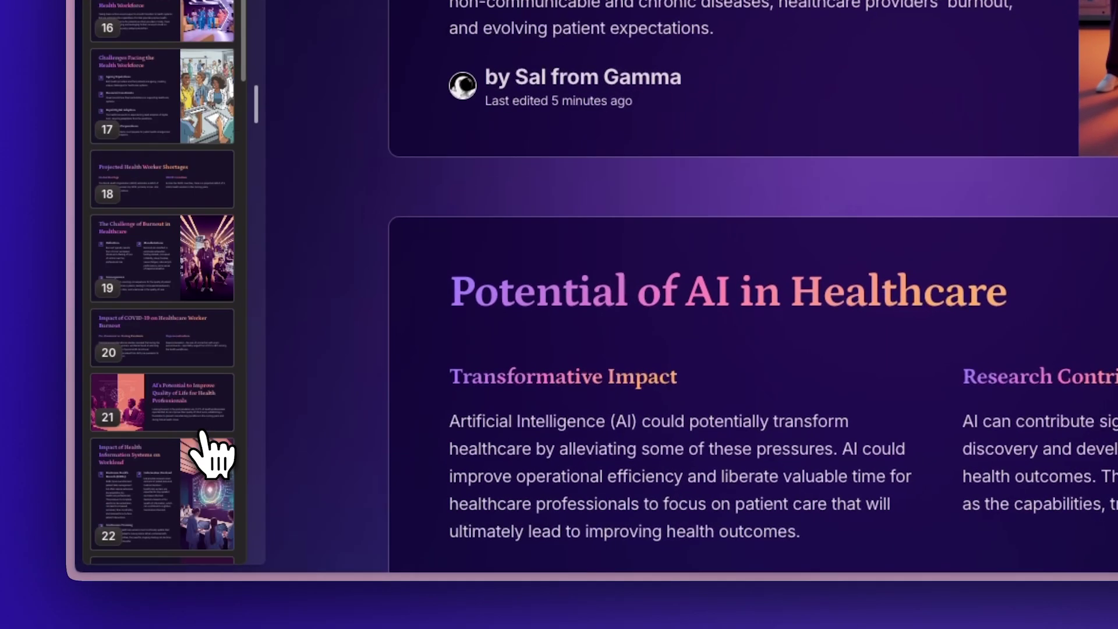
pyautogui.scroll(-5, 213, 457)
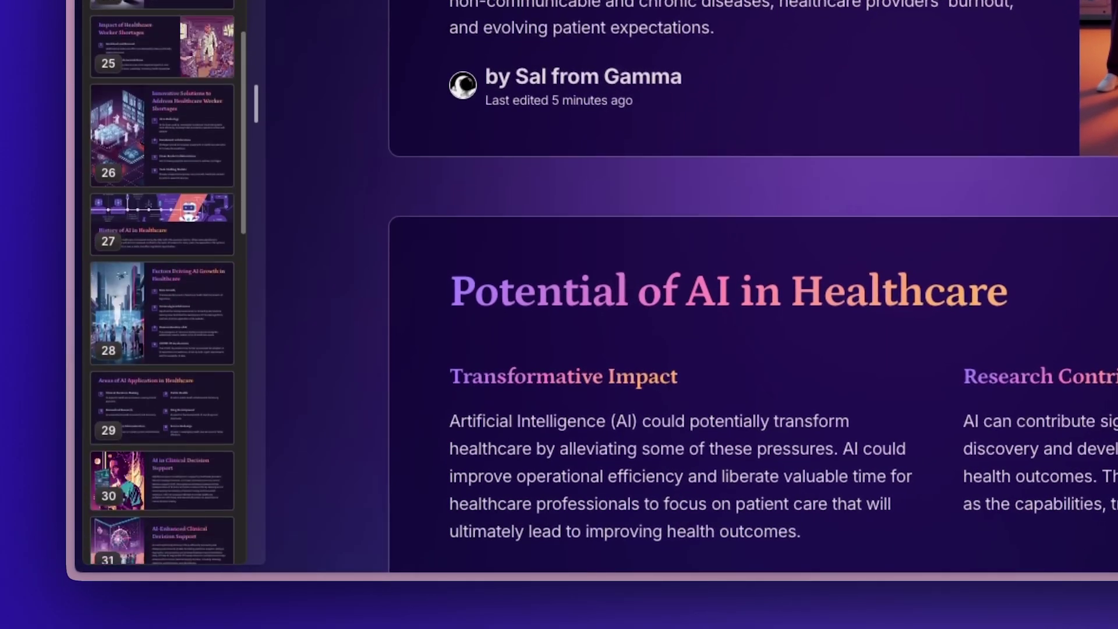
pyautogui.scroll(-5, 161, 289)
pyautogui.scroll(-3, 161, 289)
pyautogui.scroll(-2, 161, 288)
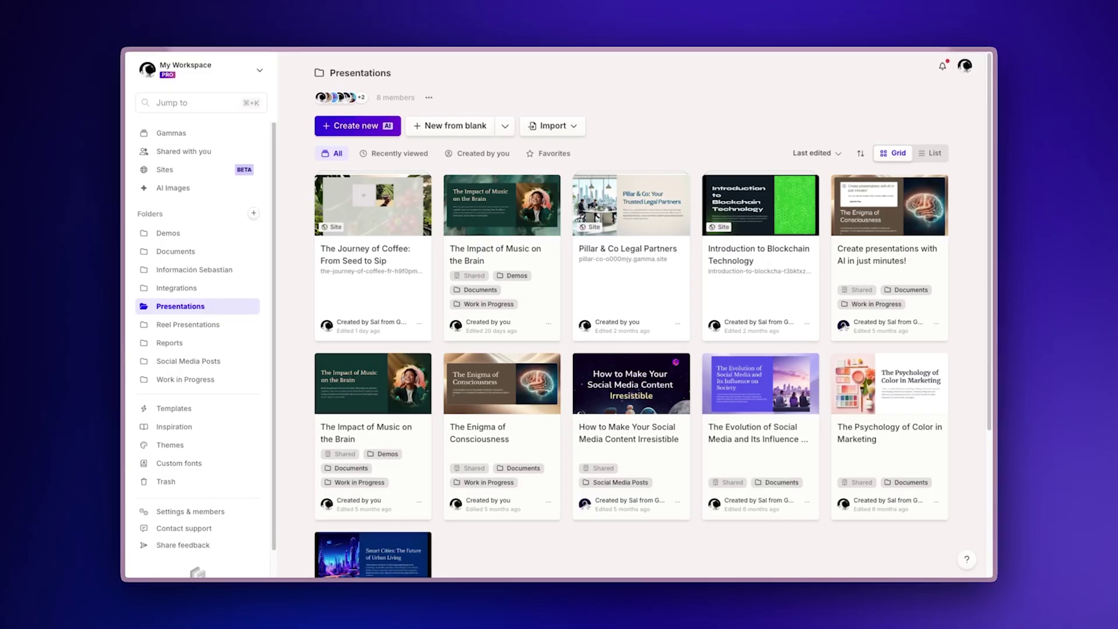
# Show the help menu from the ? button at the bottom right
pyautogui.click(966, 559)
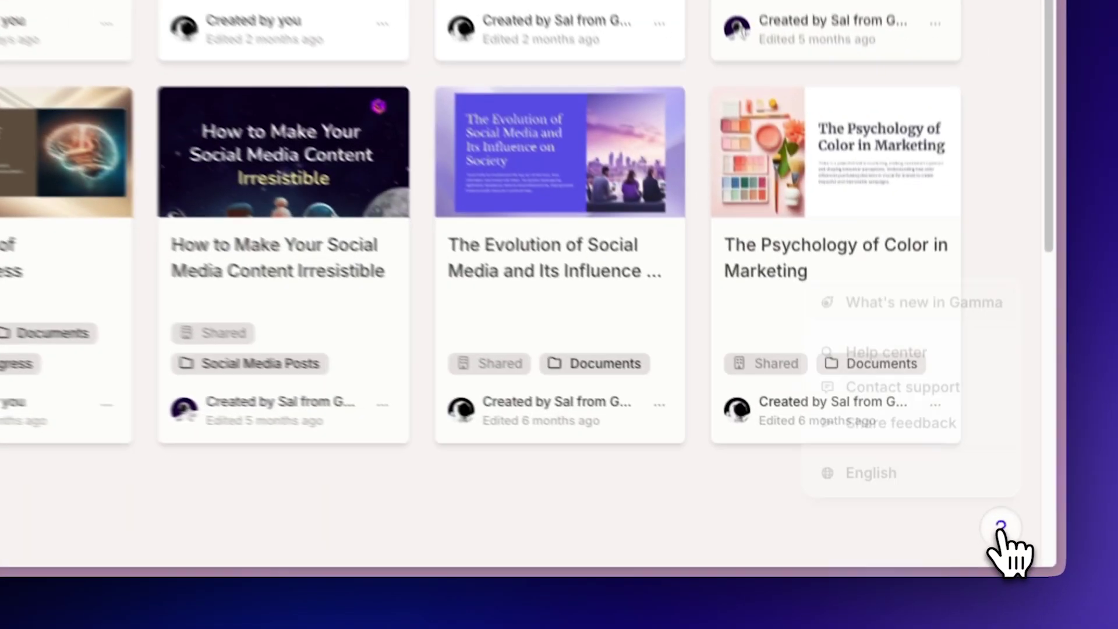